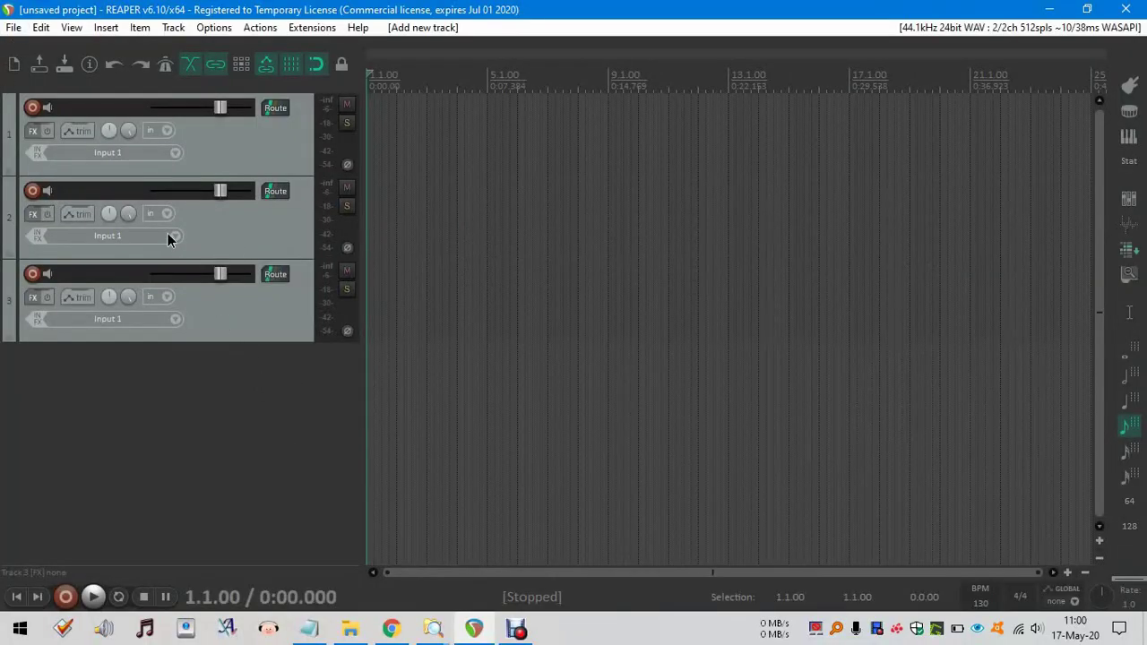
# Start a new empty project, discarding the old three-track project without saving.
pyautogui.click(14, 27)
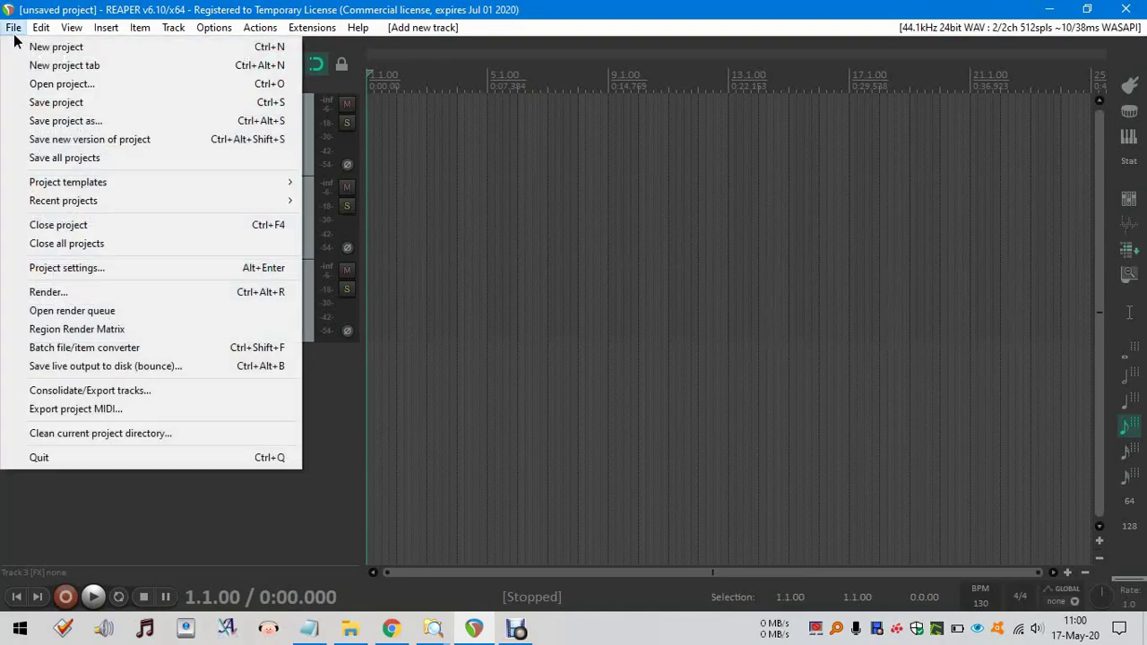
pyautogui.click(63, 52)
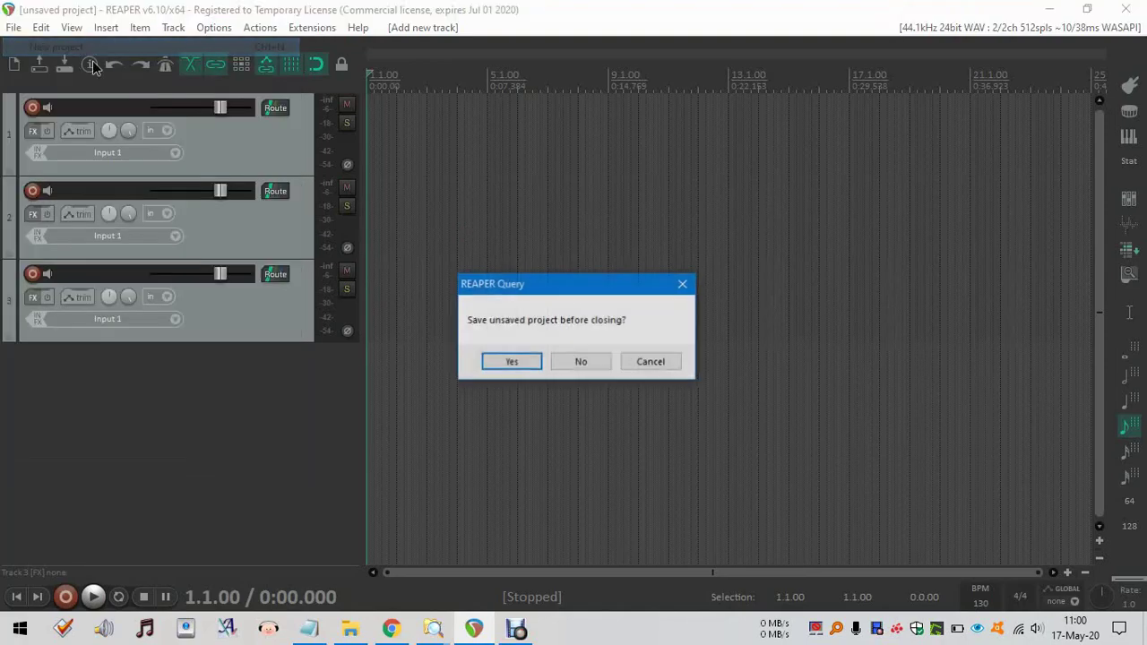
pyautogui.click(578, 362)
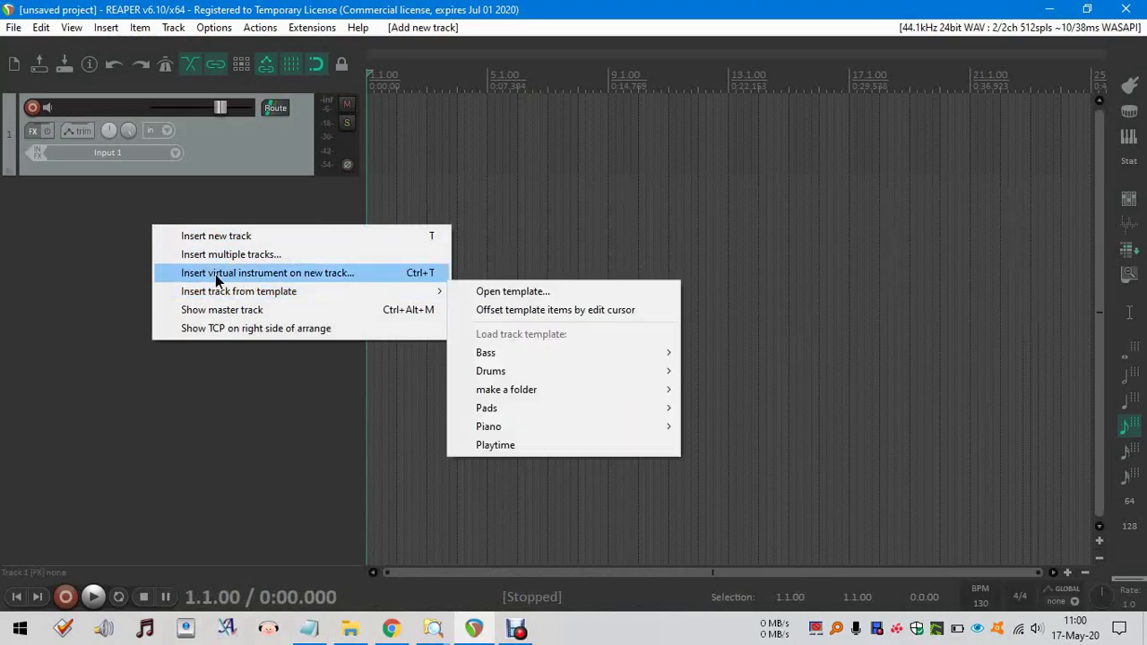
# Insert Sitala on a new instrument track, accepting the output routing tracks.
pyautogui.click(223, 276)
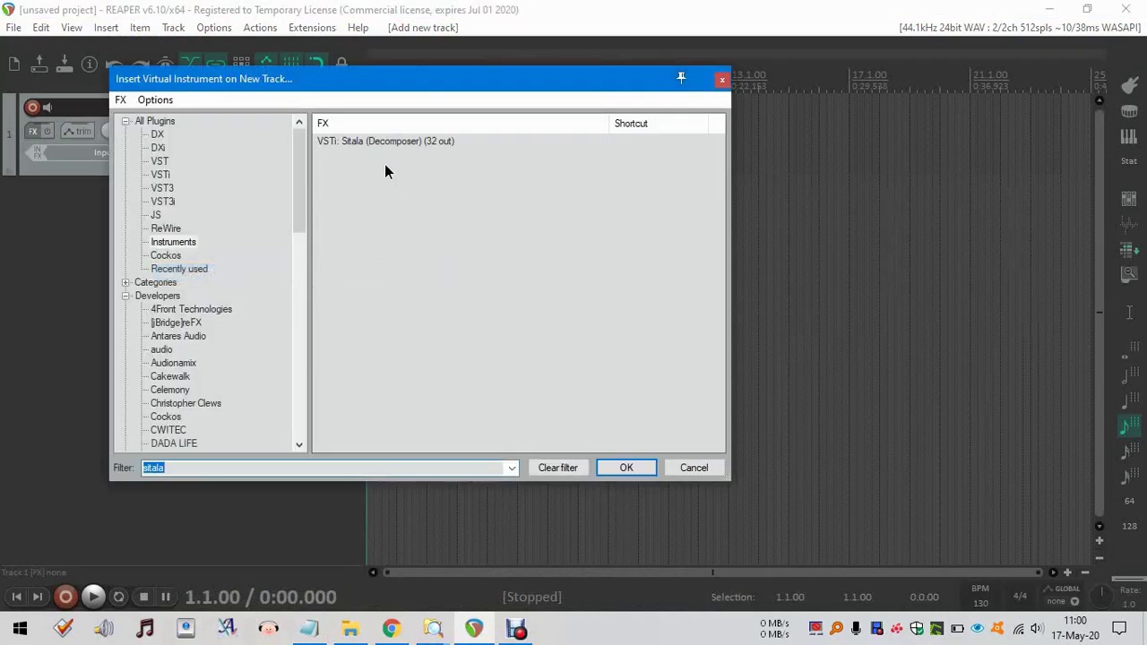
pyautogui.click(391, 145)
pyautogui.click(615, 467)
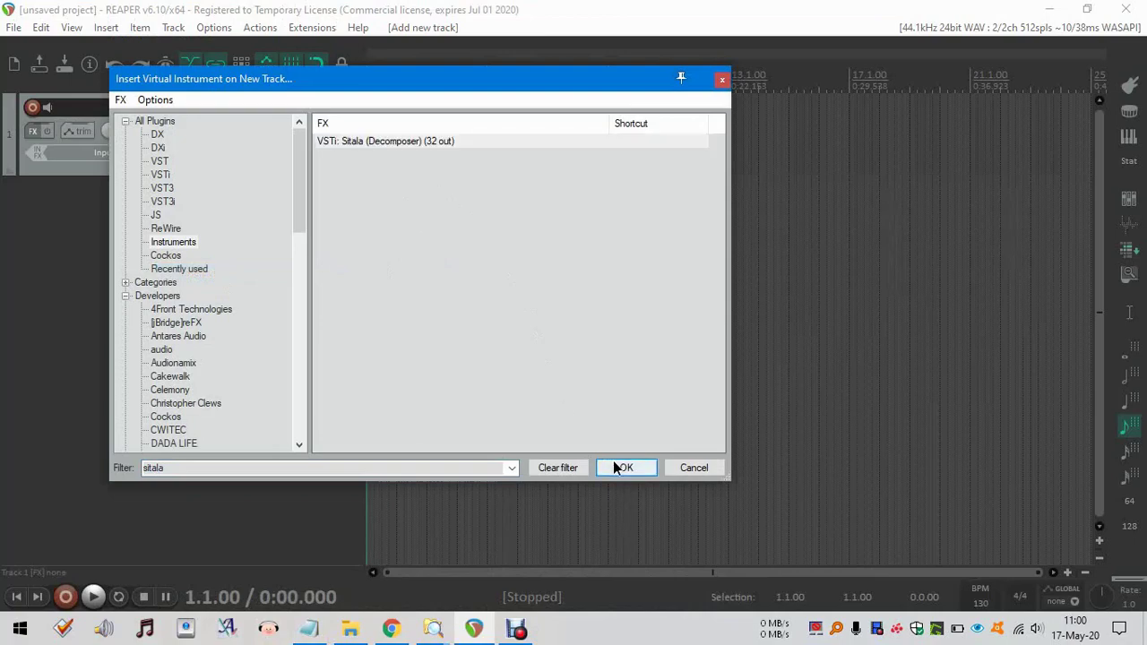
pyautogui.click(622, 426)
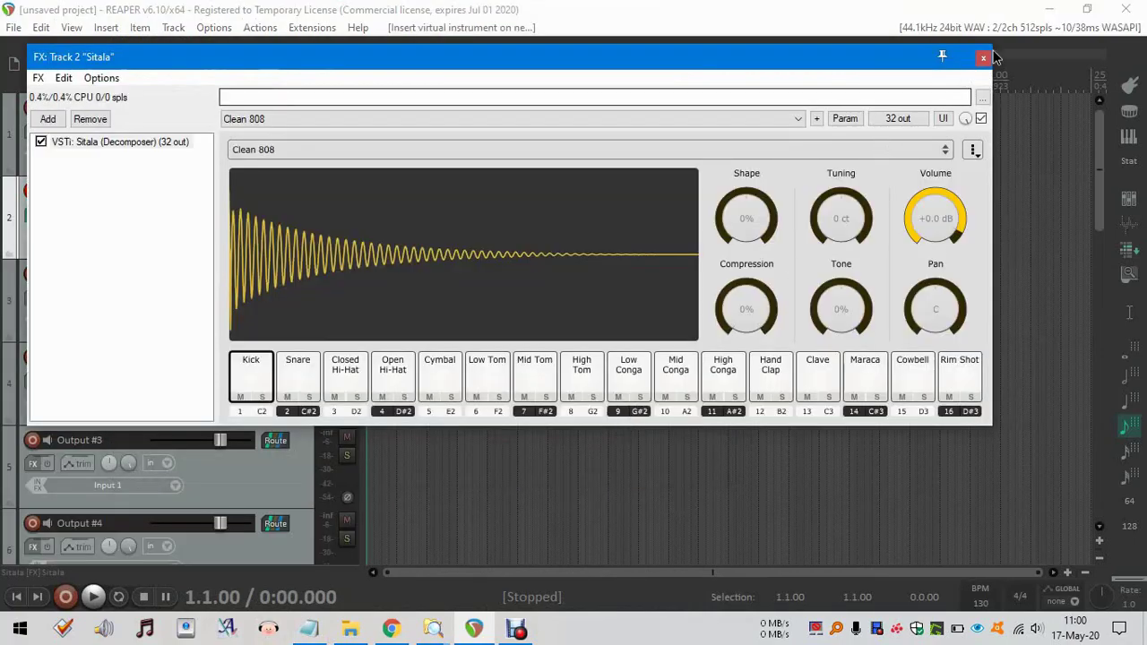
pyautogui.click(984, 59)
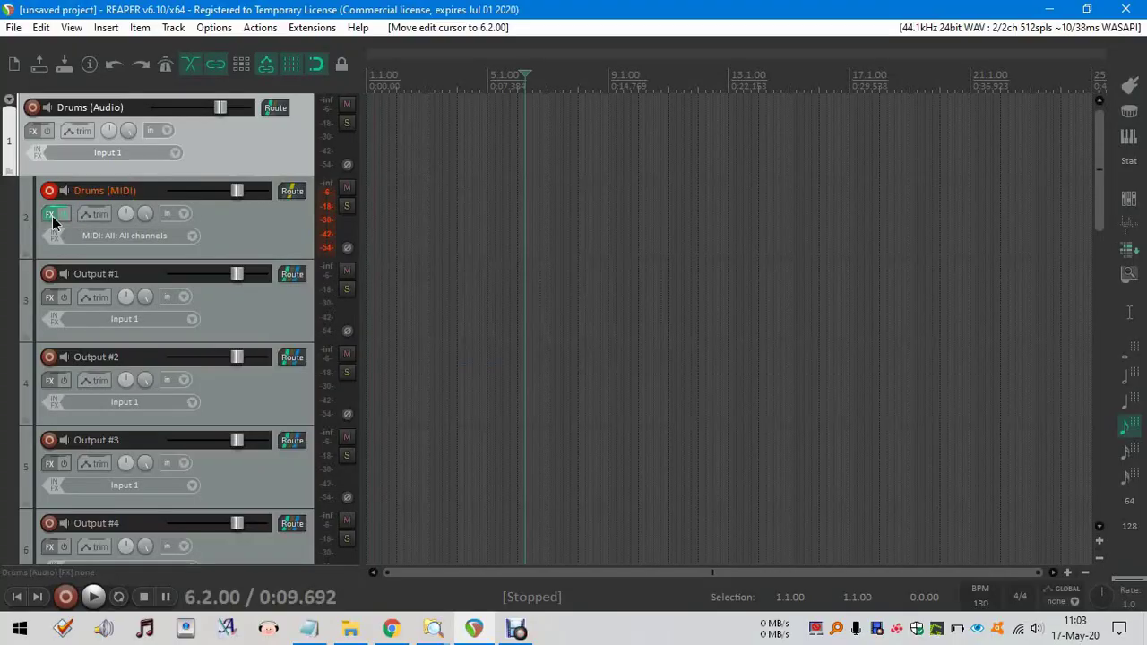
# Set Sitala's audio output on Drums (MIDI) to 16 Channel Output.
pyautogui.click(52, 220)
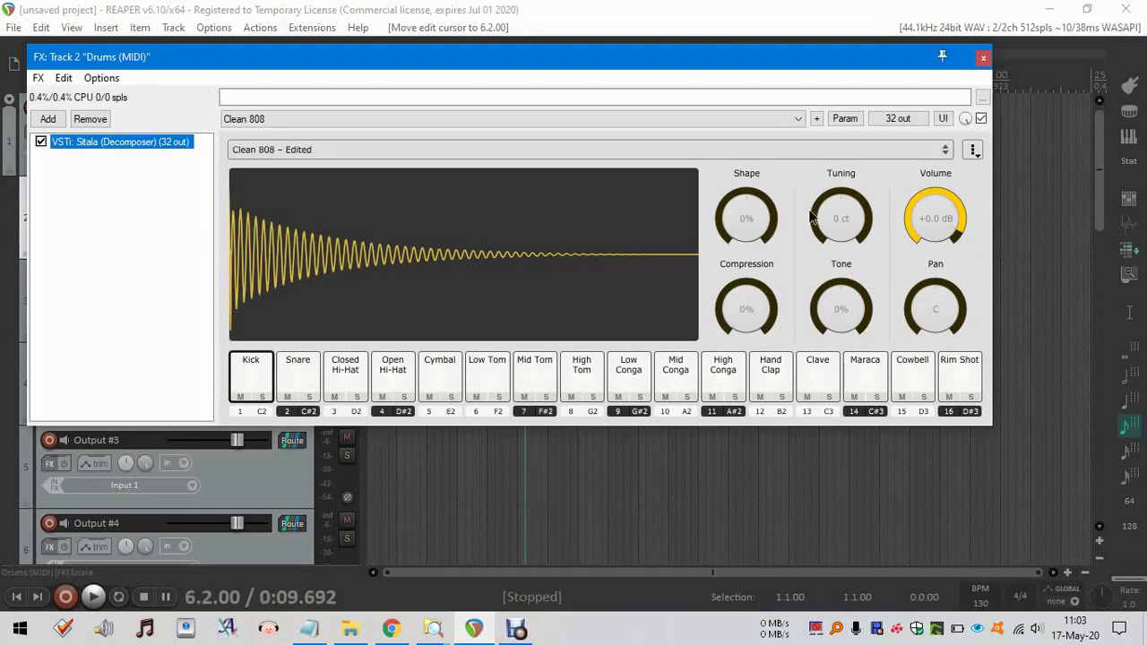
pyautogui.click(973, 153)
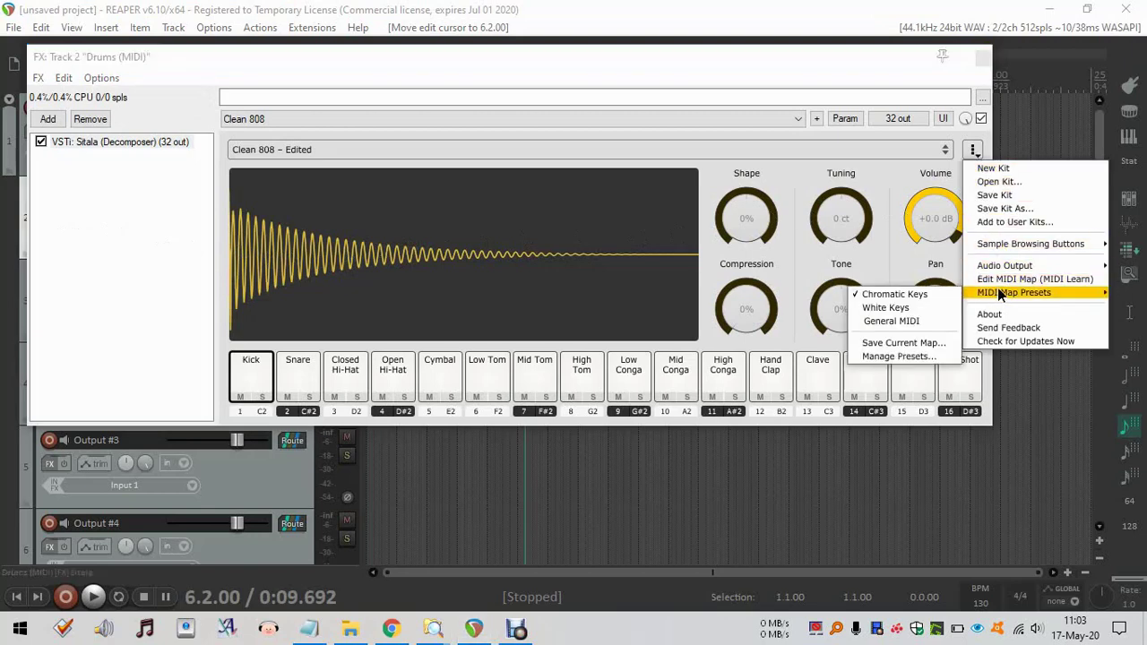
pyautogui.moveTo(1004, 265)
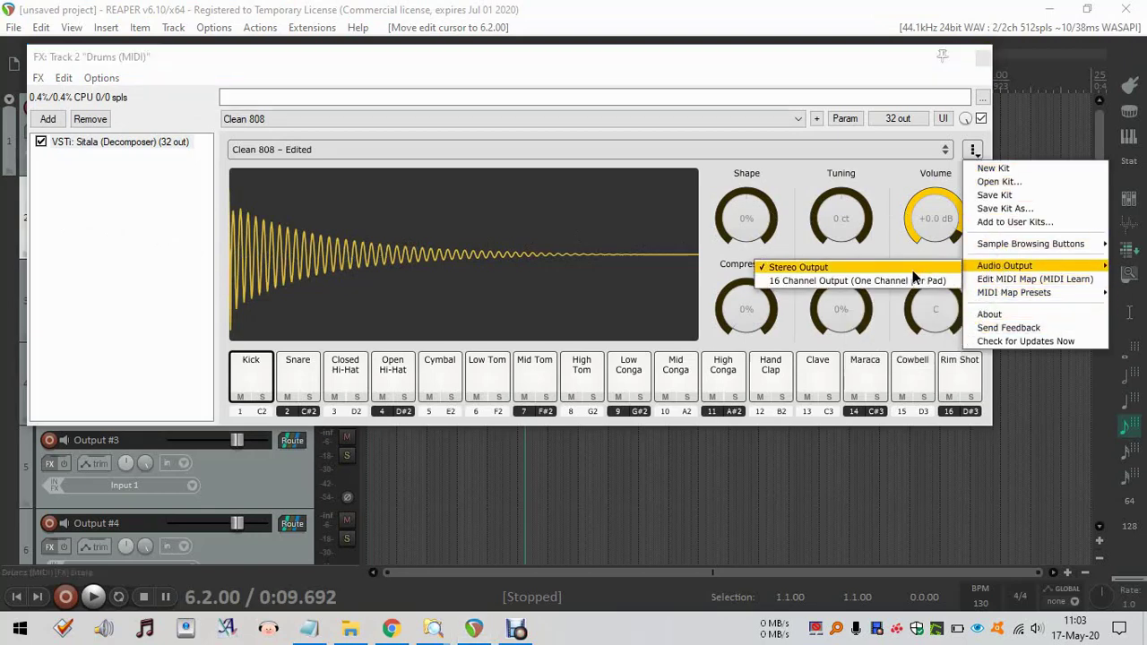
pyautogui.click(844, 280)
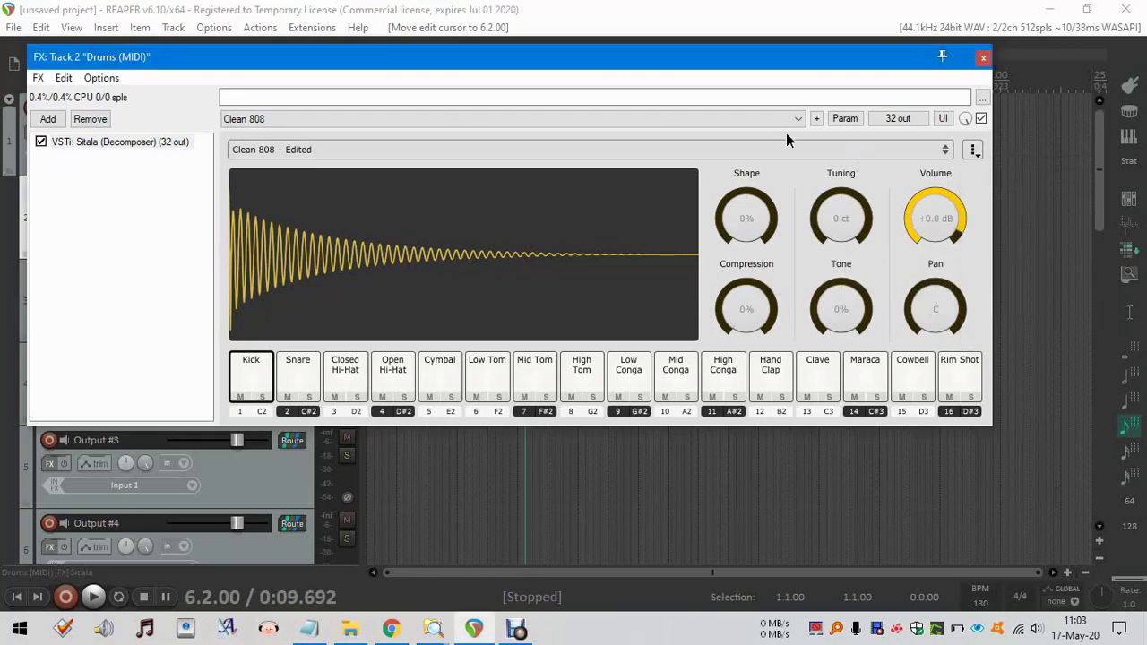
# Trigger the Kick, Snare, Closed and Open Hi-Hat pads to check the Output meters.
pyautogui.moveTo(218, 59); pyautogui.dragTo(597, 61)
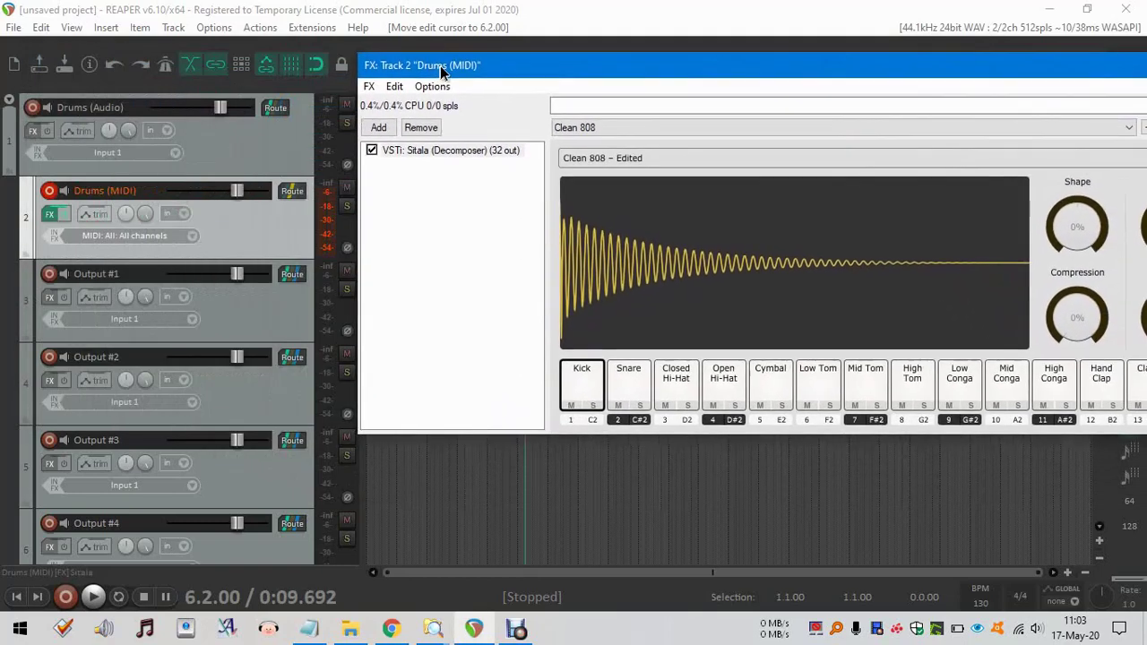
pyautogui.click(629, 372)
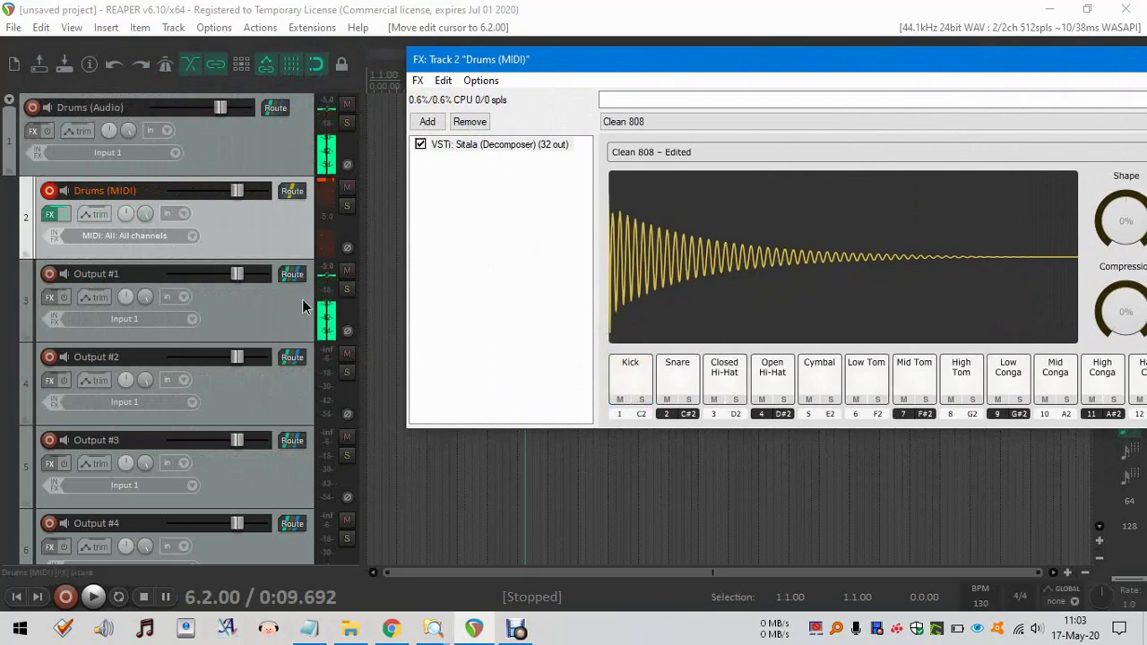
pyautogui.click(678, 381)
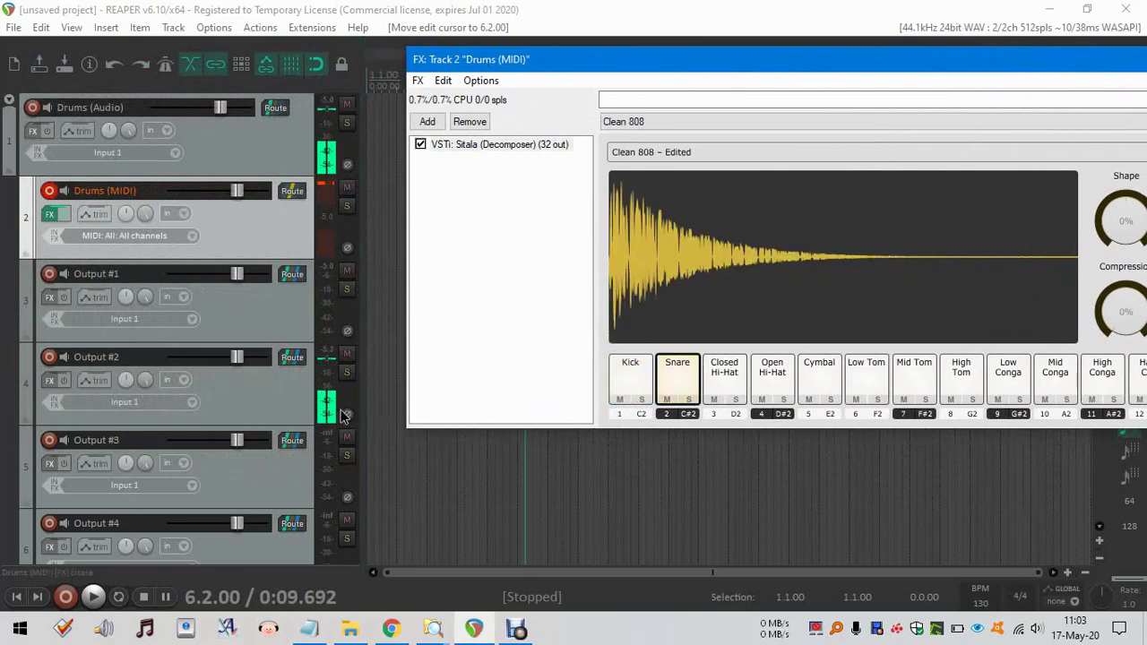
pyautogui.click(724, 371)
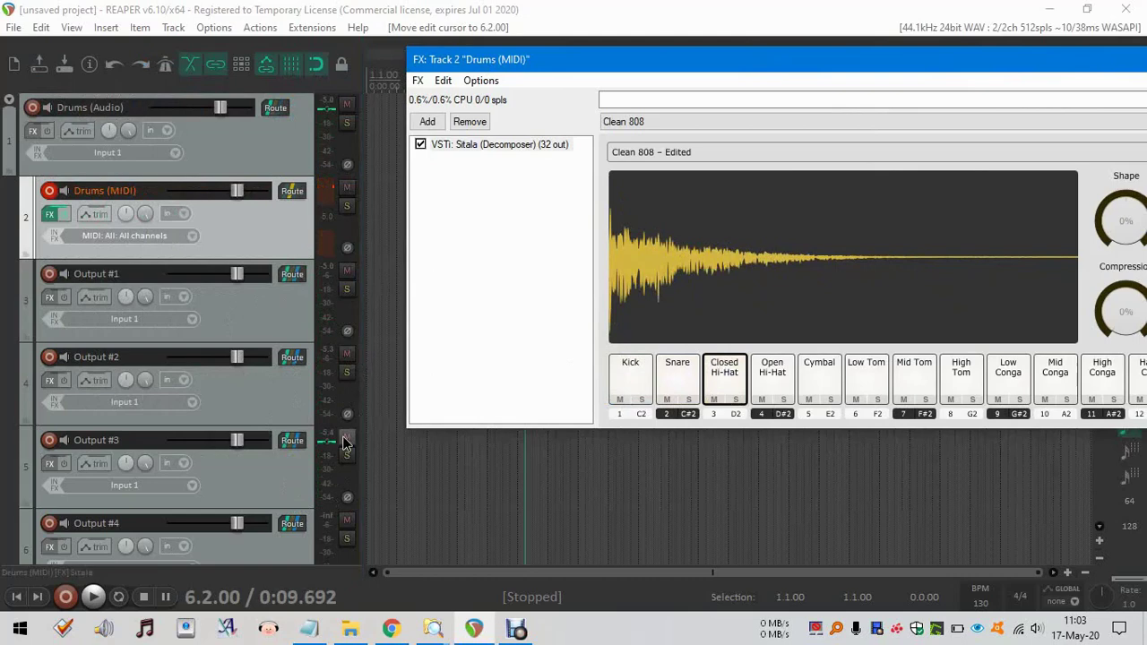
pyautogui.click(770, 374)
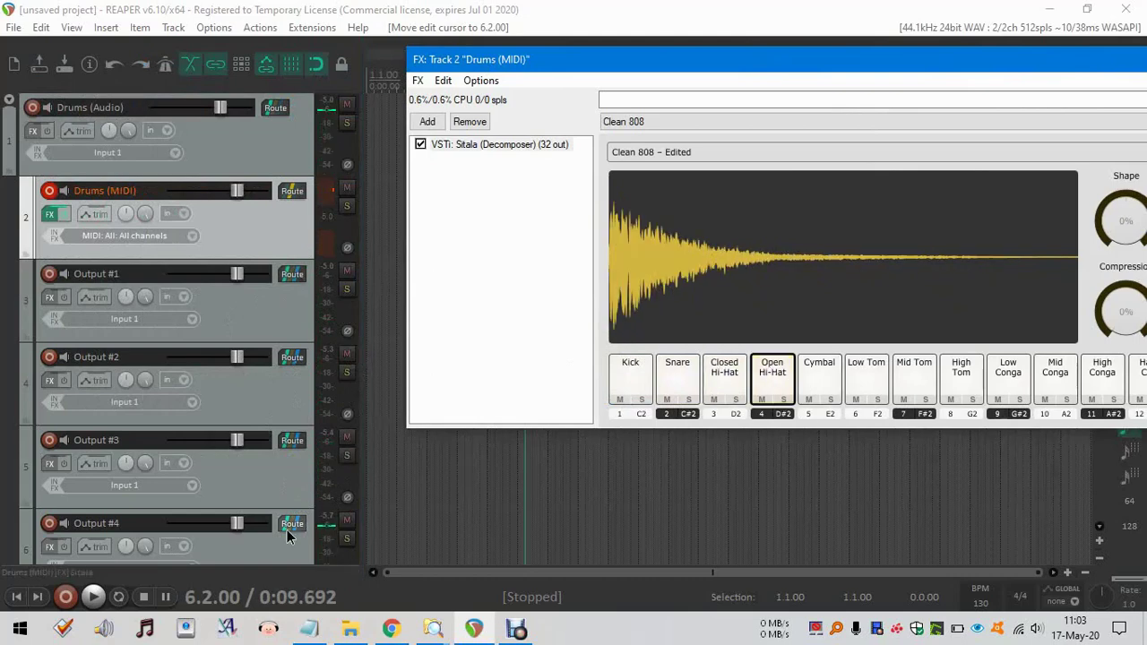
pyautogui.click(631, 377)
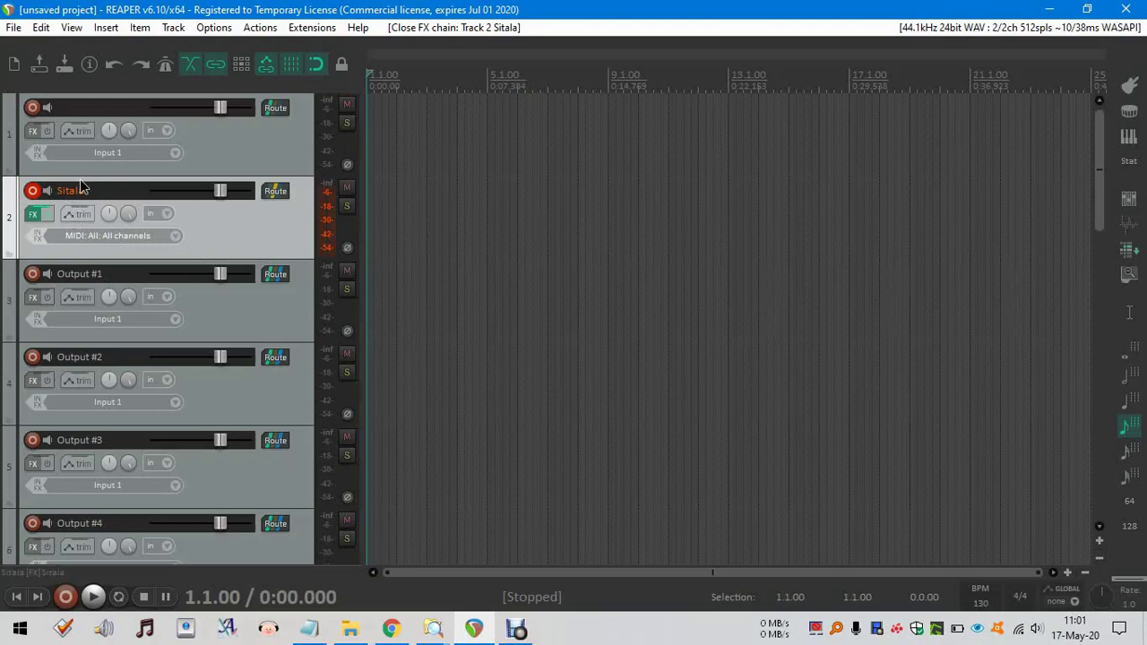
# Select track 1 as the folder parent.
pyautogui.click(221, 157)
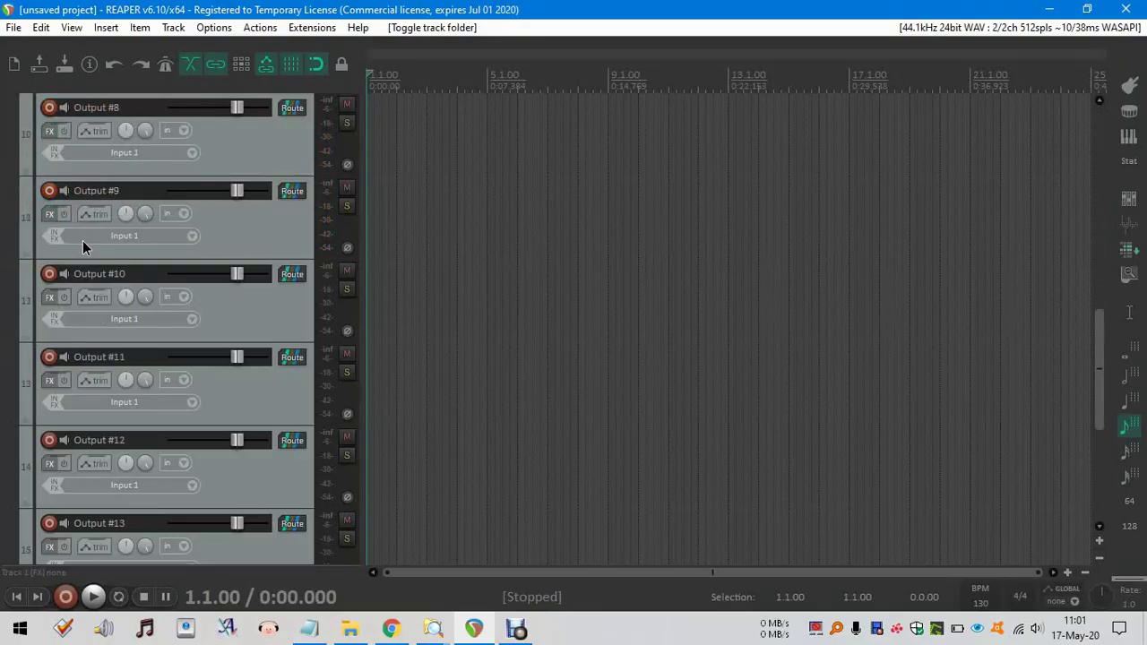
pyautogui.scroll(-4, 83, 240)
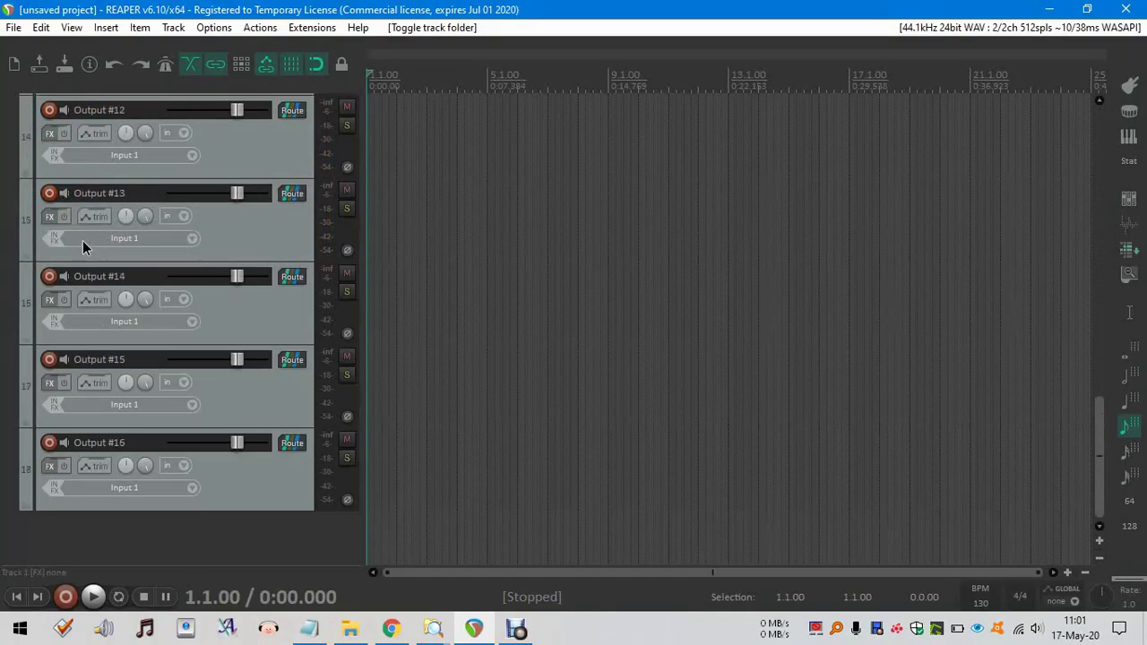
# Make Output #16 the last track in the drum folder.
pyautogui.click(25, 506)
pyautogui.click(26, 506)
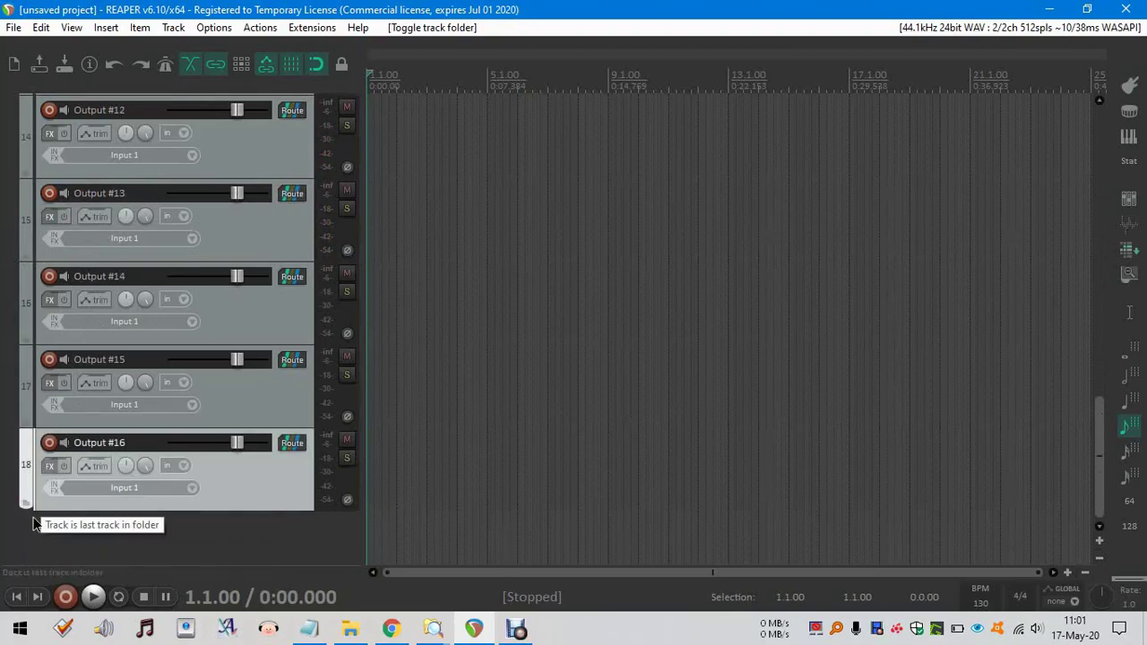
# Add a test track named 'THIS IS NOT INSIDE THE AVOVE FOLDER', then delete it.
pyautogui.doubleClick(309, 554)
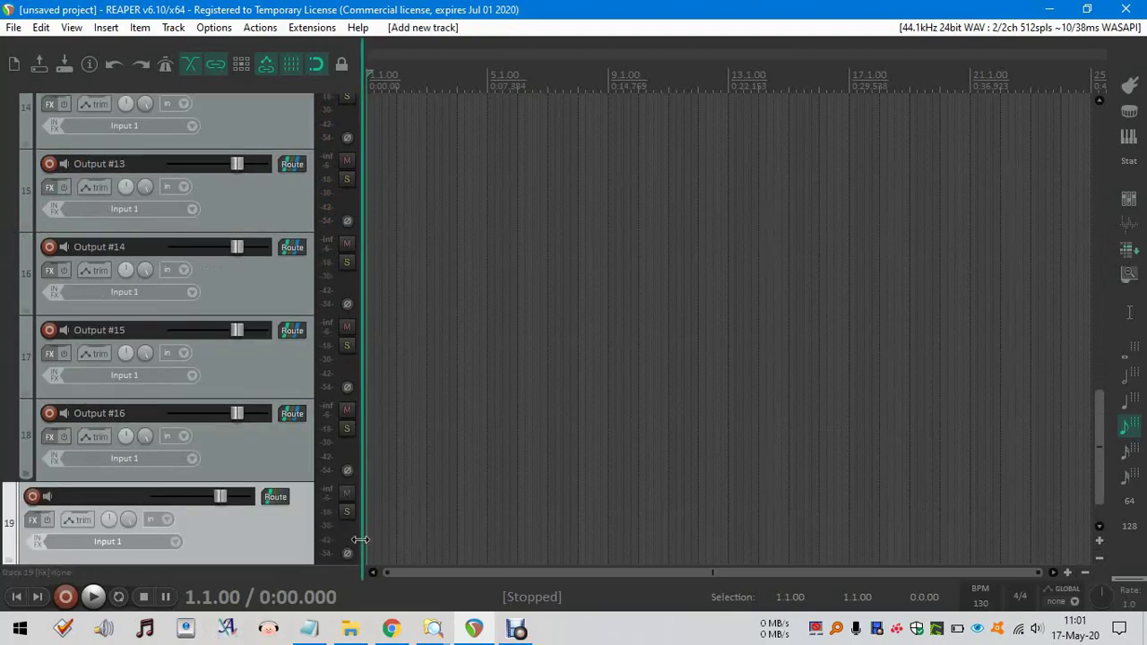
pyautogui.doubleClick(89, 497)
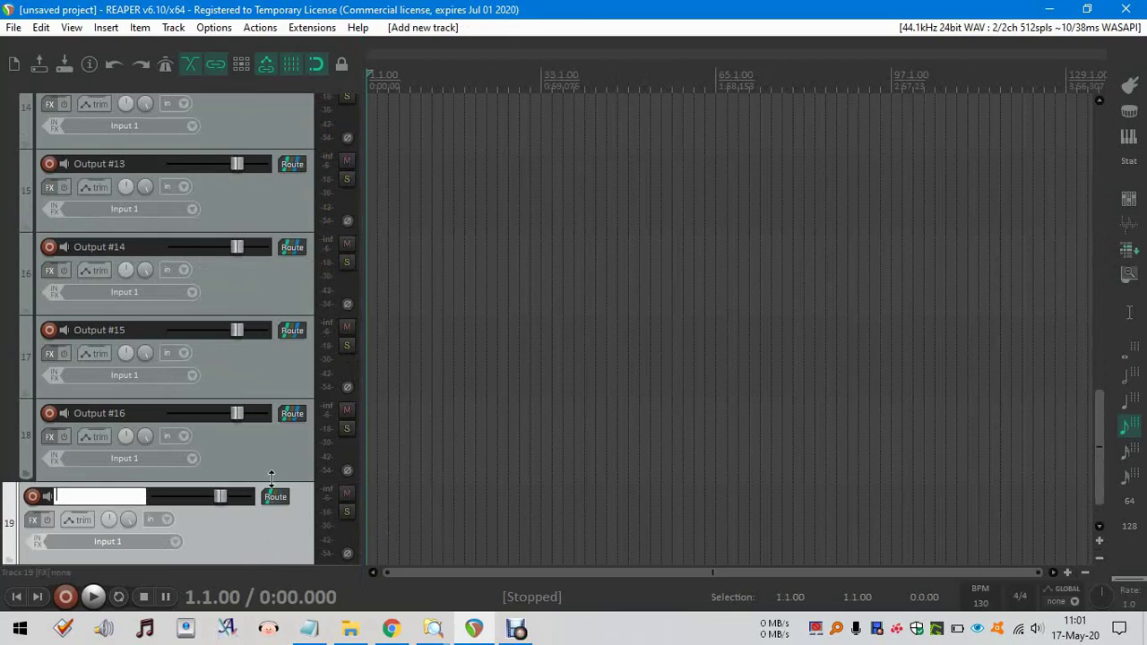
pyautogui.write('THIS IS NOT')
pyautogui.write(' INSIDE THE A')
pyautogui.write('VO')
pyautogui.write('VE')
pyautogui.write(' FOLDER')
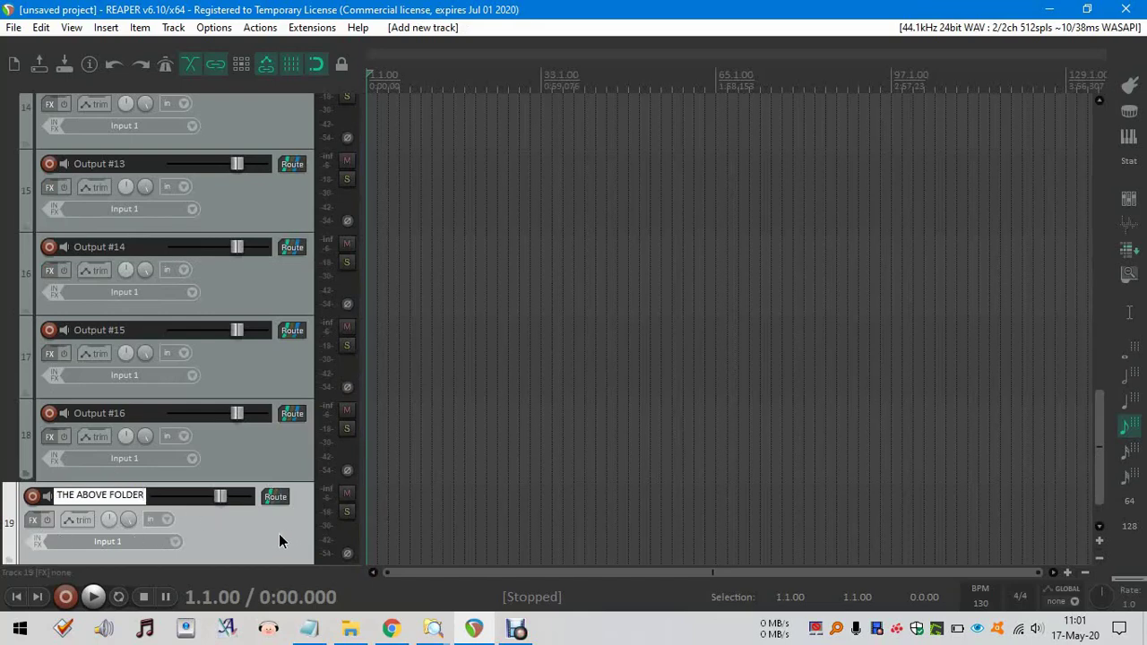
pyautogui.press('Return')
pyautogui.press('Delete')
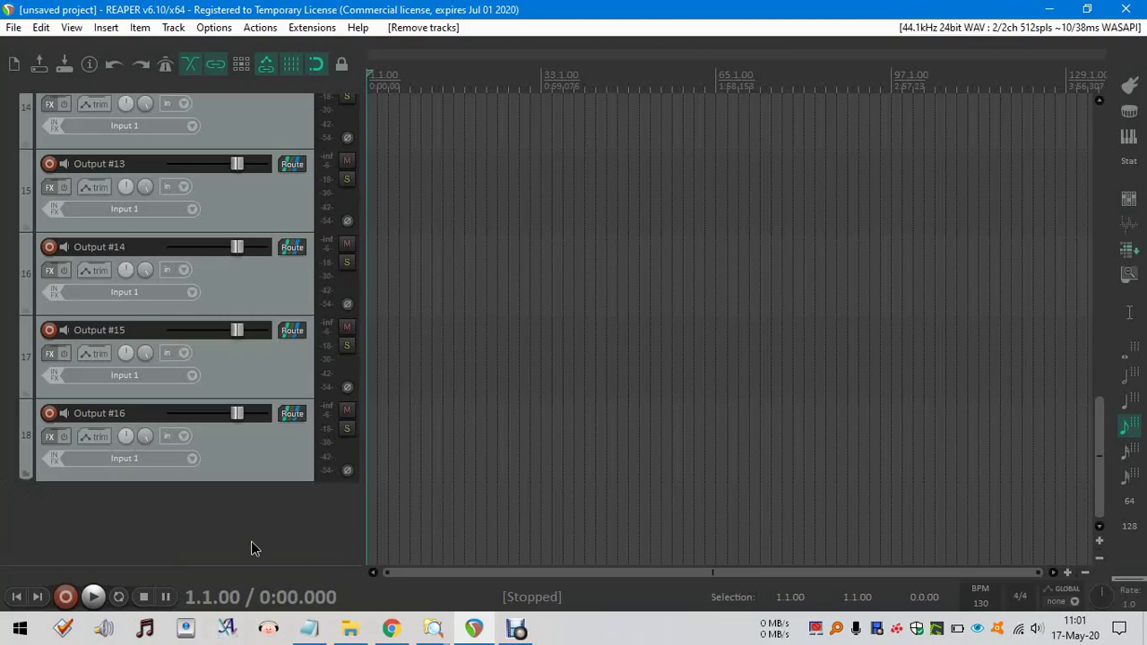
pyautogui.scroll(5, 242, 538)
# Name the folder track 'Drums (Audio)' and the Sitala track 'Drums (MIDI)'.
pyautogui.scroll(8, 231, 525)
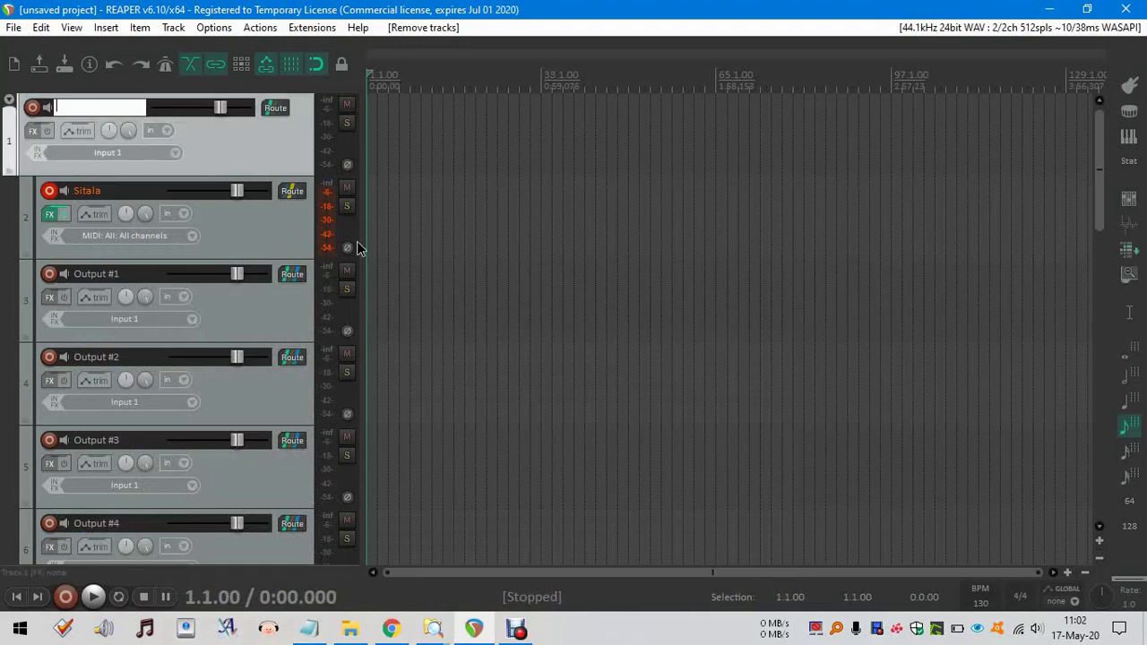
pyautogui.write('Drums (Audio')
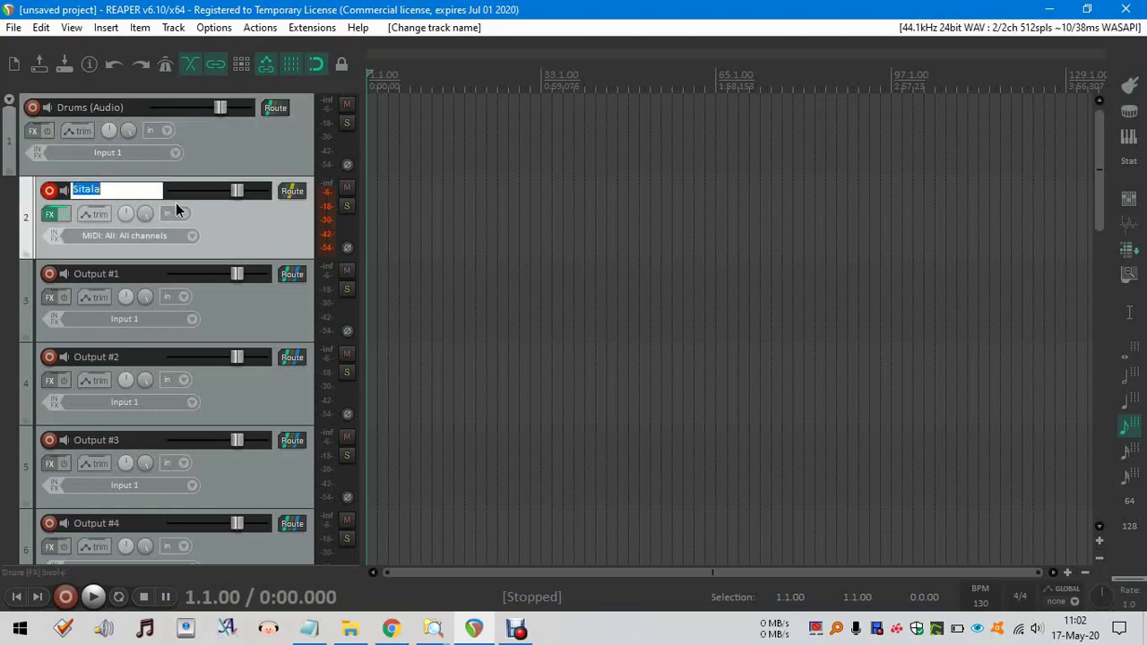
pyautogui.write('Drums (MID')
pyautogui.write('I)')
pyautogui.press('Return')
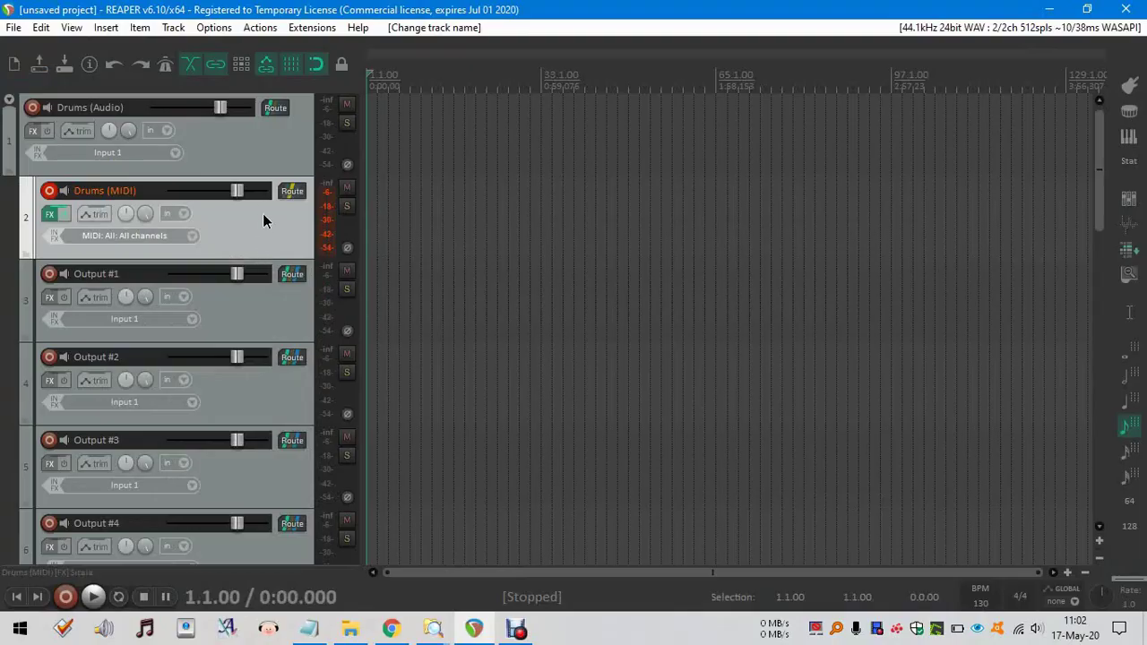
# Save the Drums (Audio) folder and its tracks as track template 'MY DRUM MACHINE'.
pyautogui.click(266, 162)
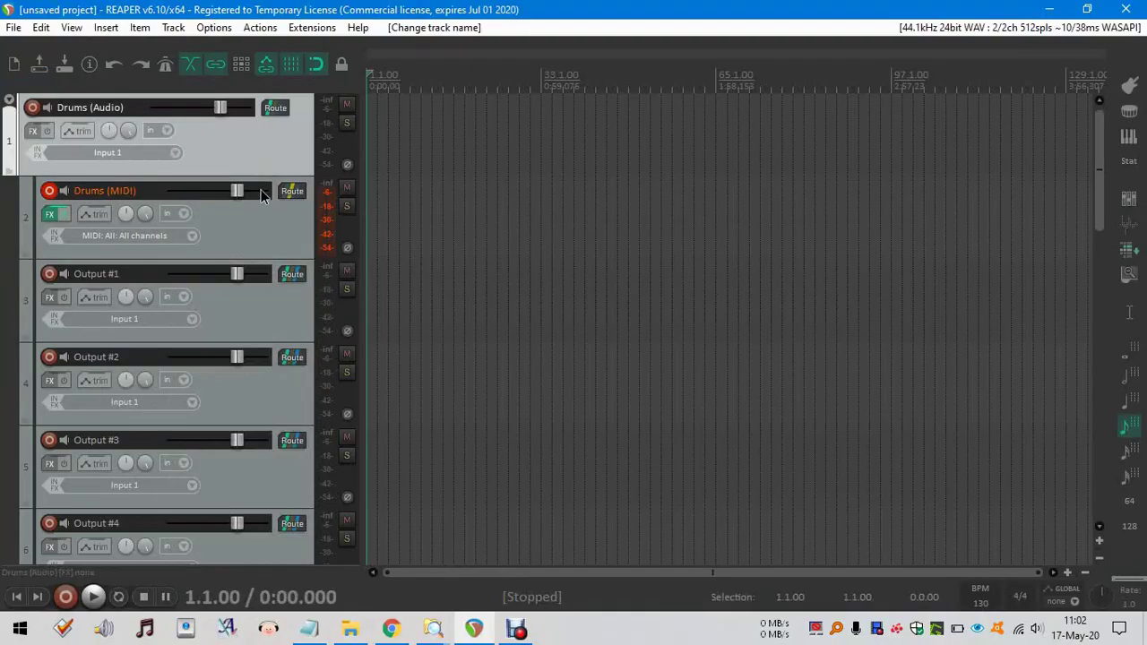
pyautogui.scroll(-10, 285, 278)
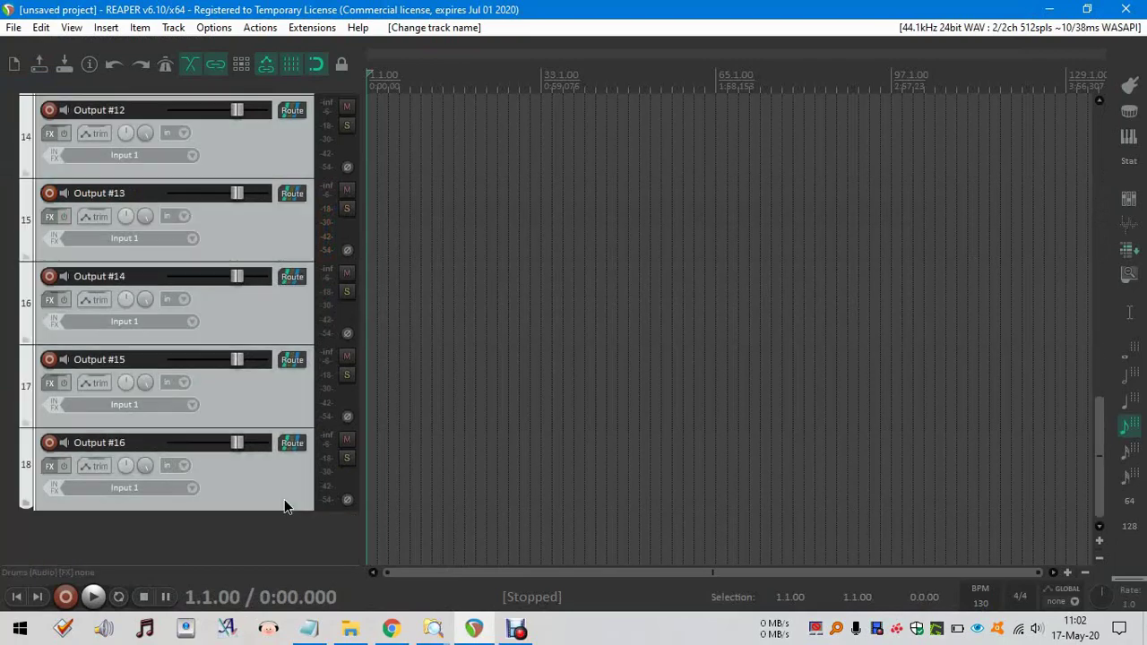
pyautogui.scroll(10, 242, 340)
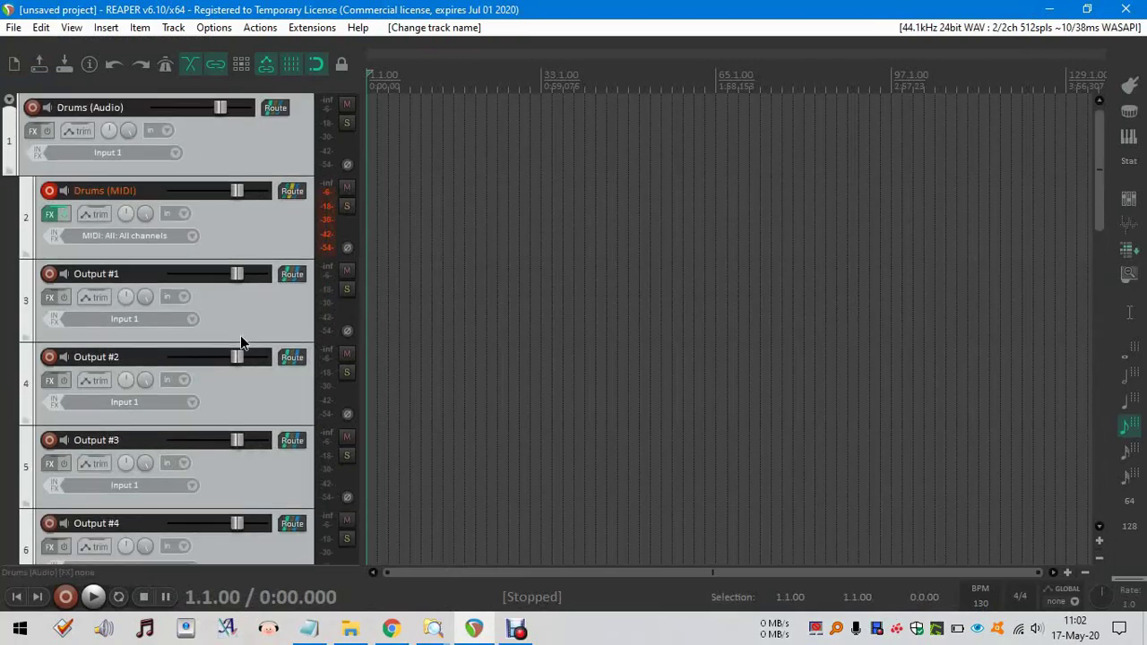
pyautogui.rightClick(236, 159)
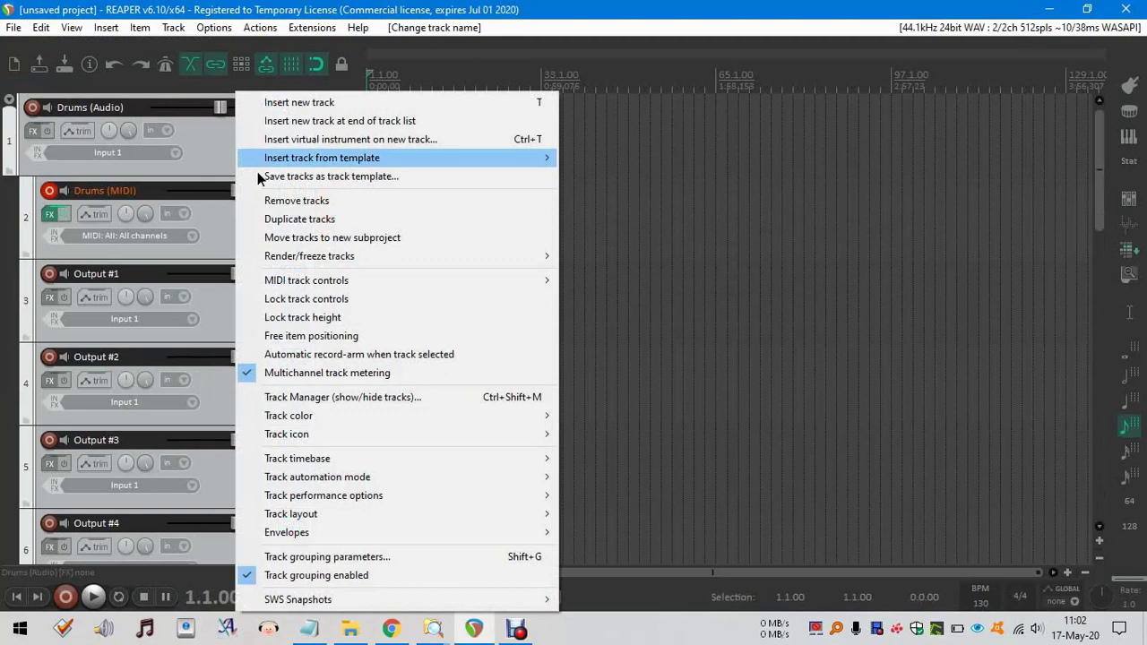
pyautogui.click(328, 177)
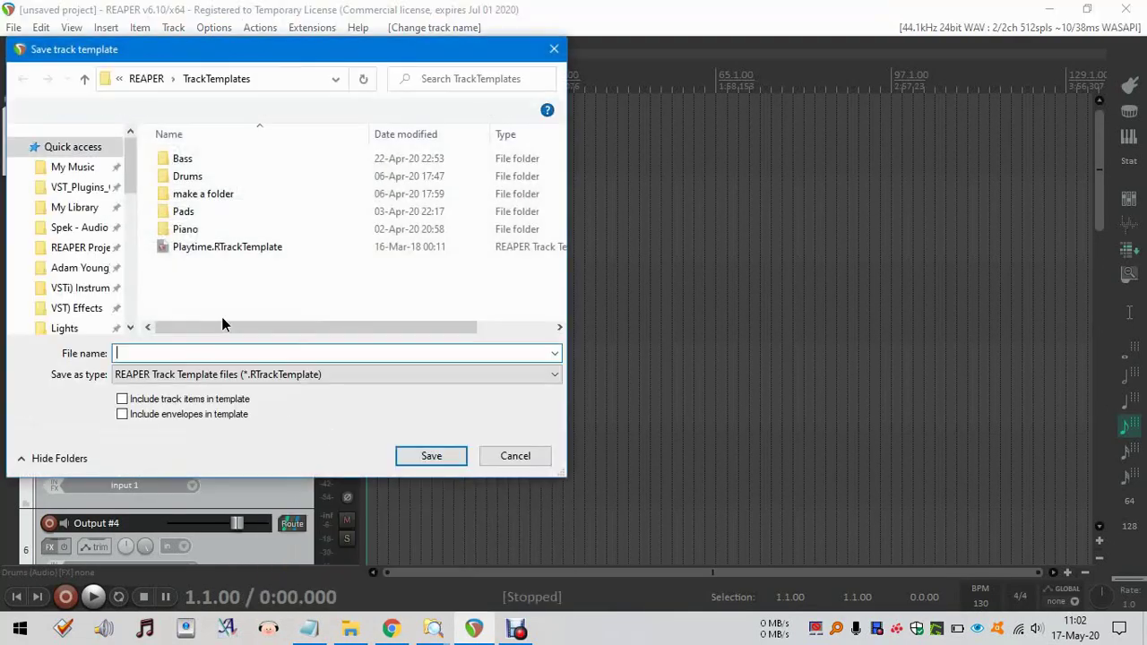
pyautogui.write('MY DRUM MACHINE')
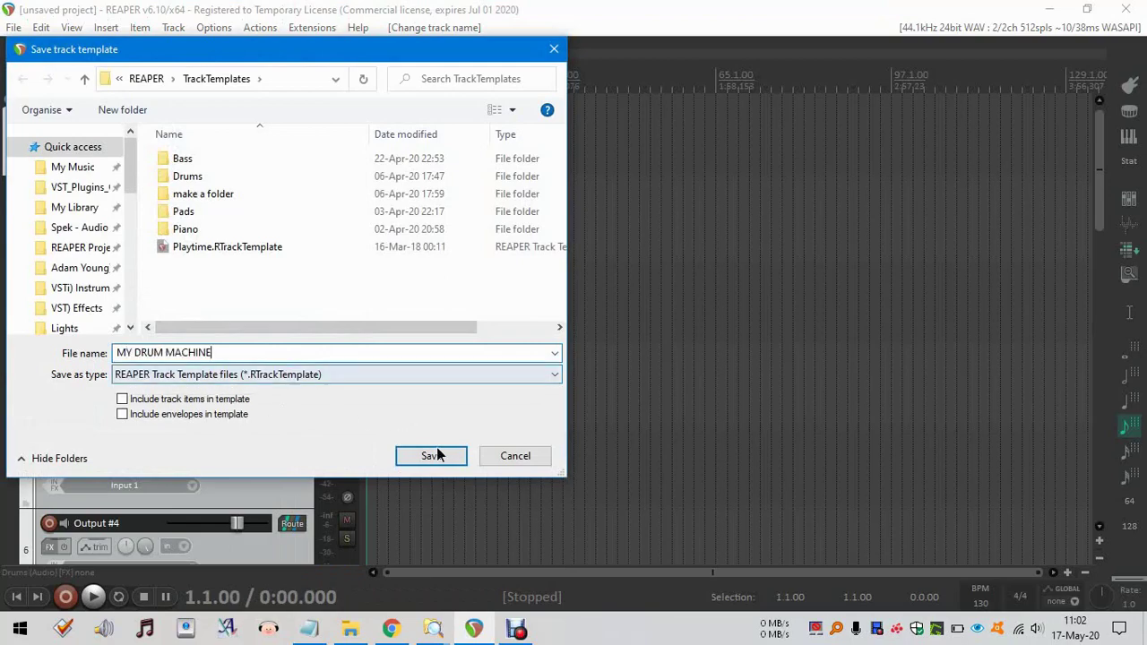
pyautogui.click(432, 459)
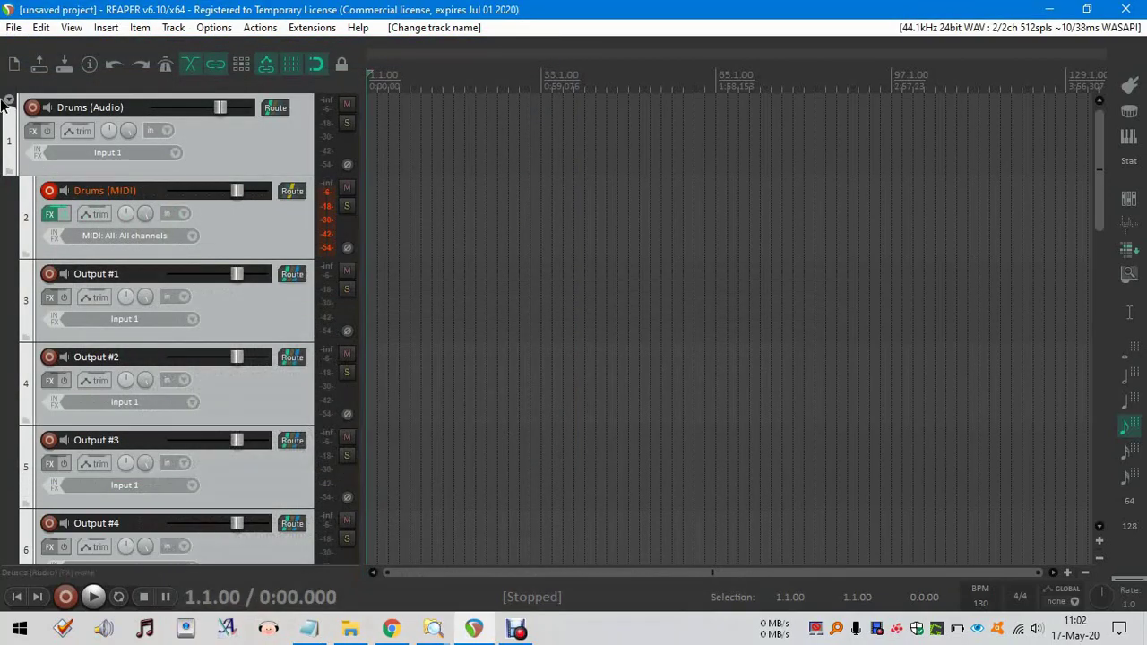
# Start a new unsaved project and insert the MY DRUM MACHINE track template.
pyautogui.click(13, 30)
pyautogui.click(583, 362)
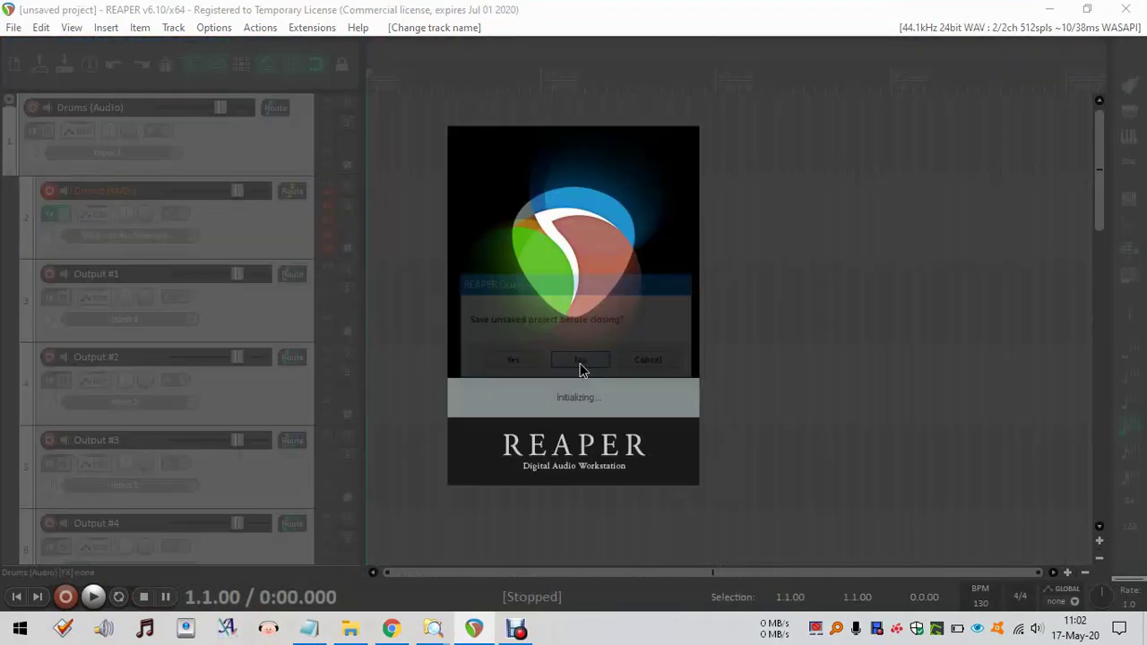
pyautogui.rightClick(130, 148)
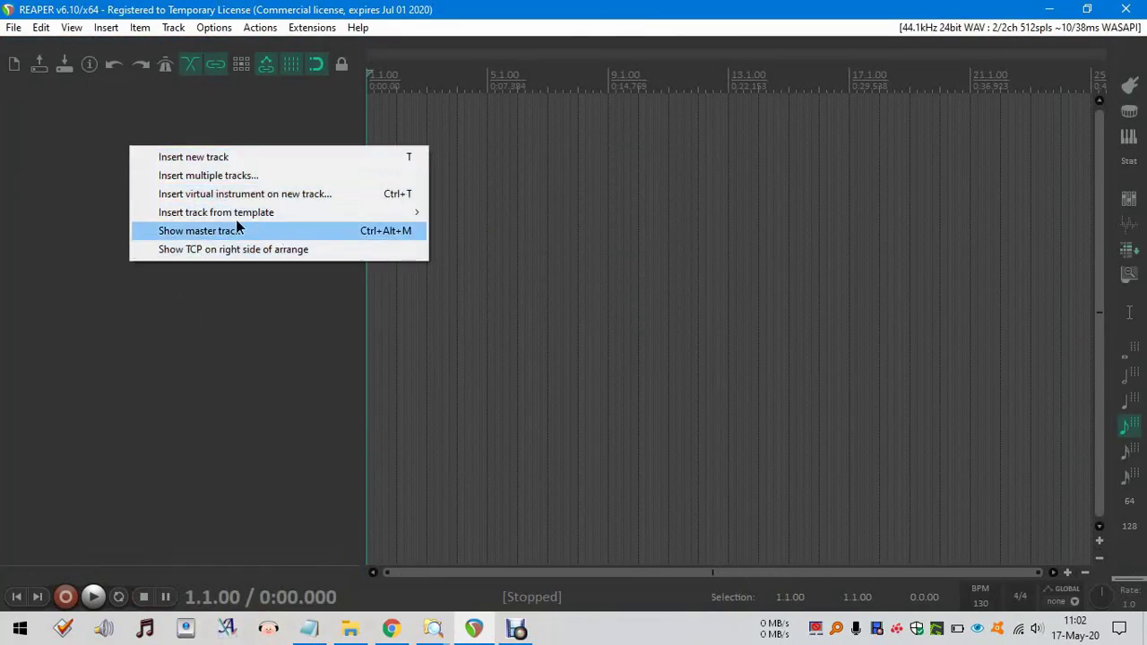
pyautogui.moveTo(216, 213)
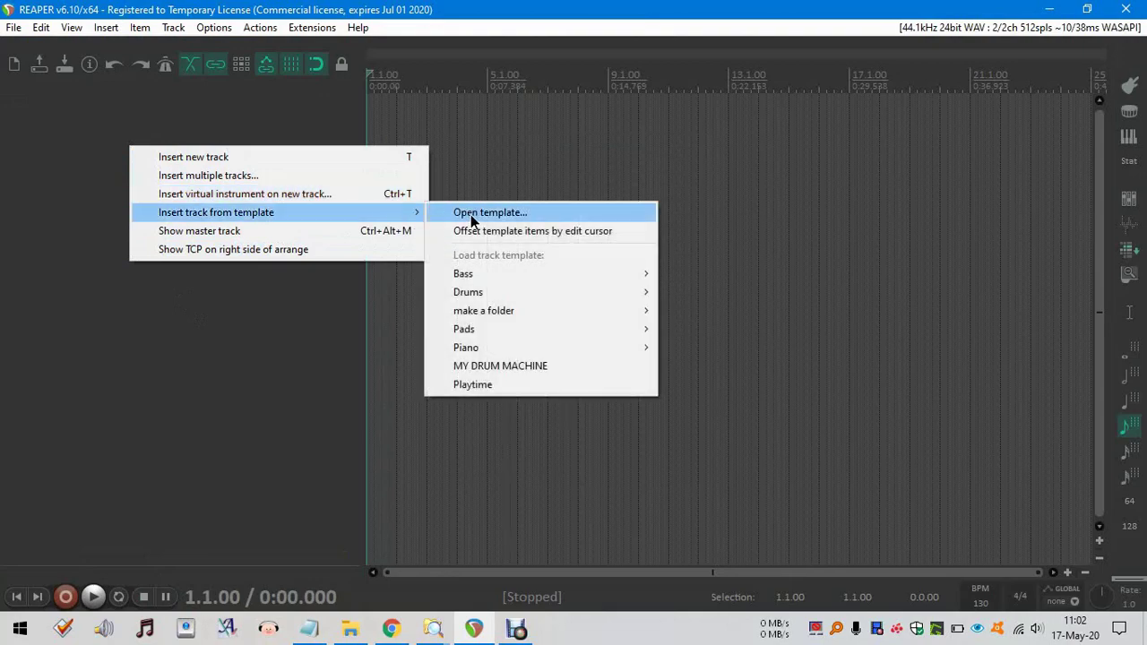
pyautogui.click(520, 368)
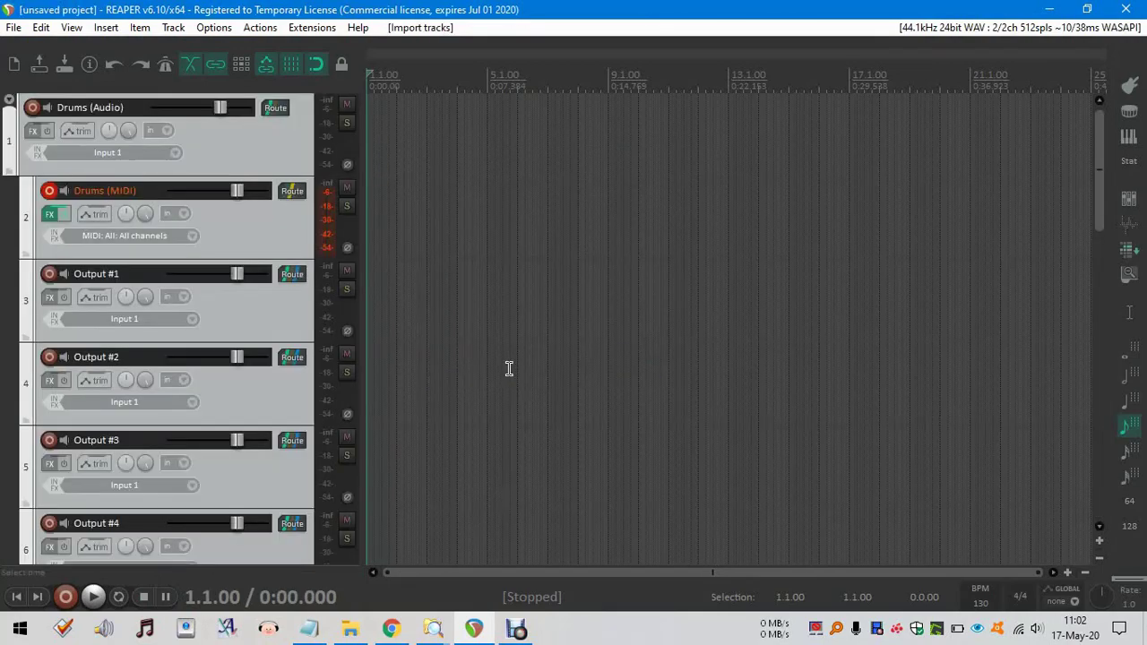
pyautogui.scroll(-5, 231, 149)
pyautogui.scroll(-5, 196, 383)
pyautogui.scroll(5, 196, 382)
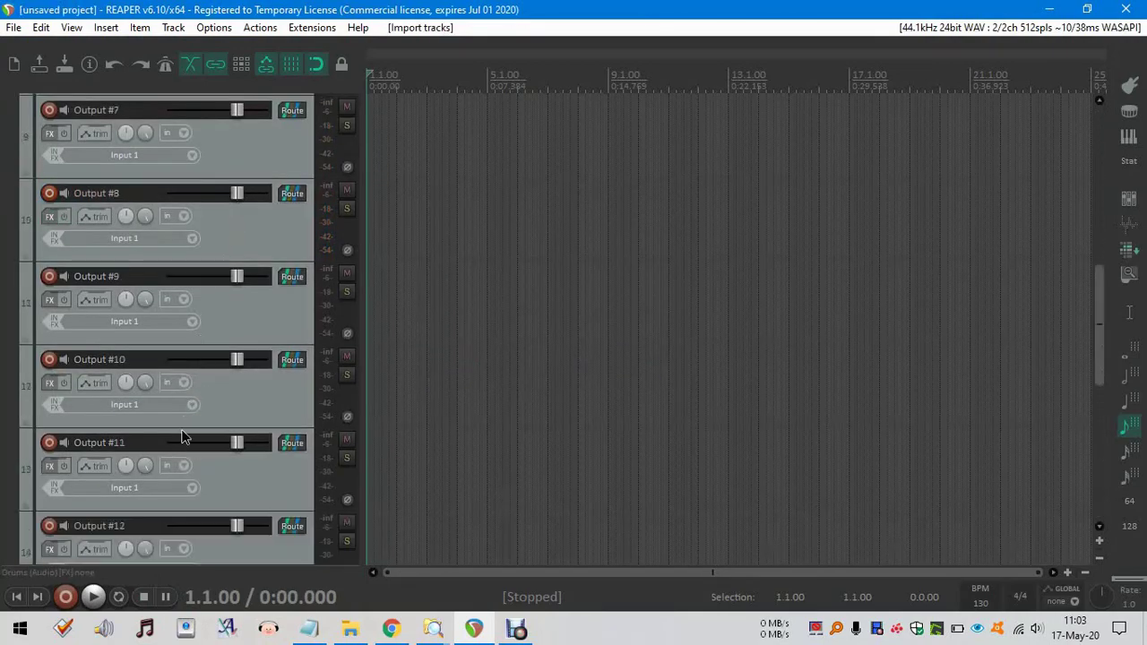
pyautogui.scroll(8, 204, 282)
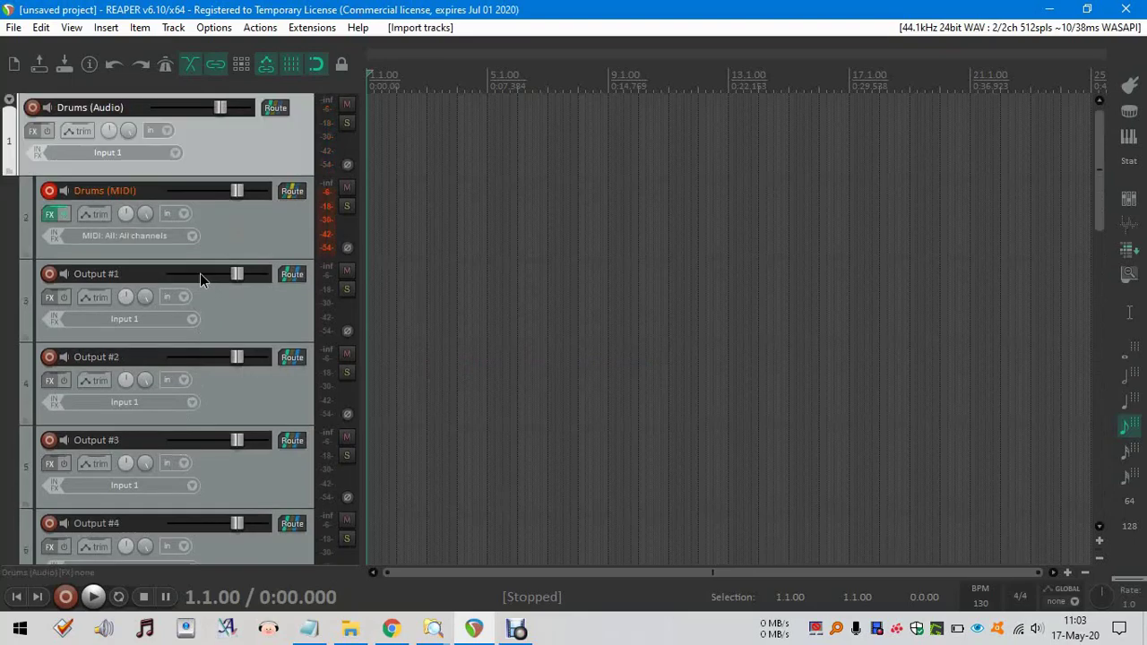
# Open Sitala on Drums (MIDI) and rename Output #4 to 'hat o'.
pyautogui.click(50, 213)
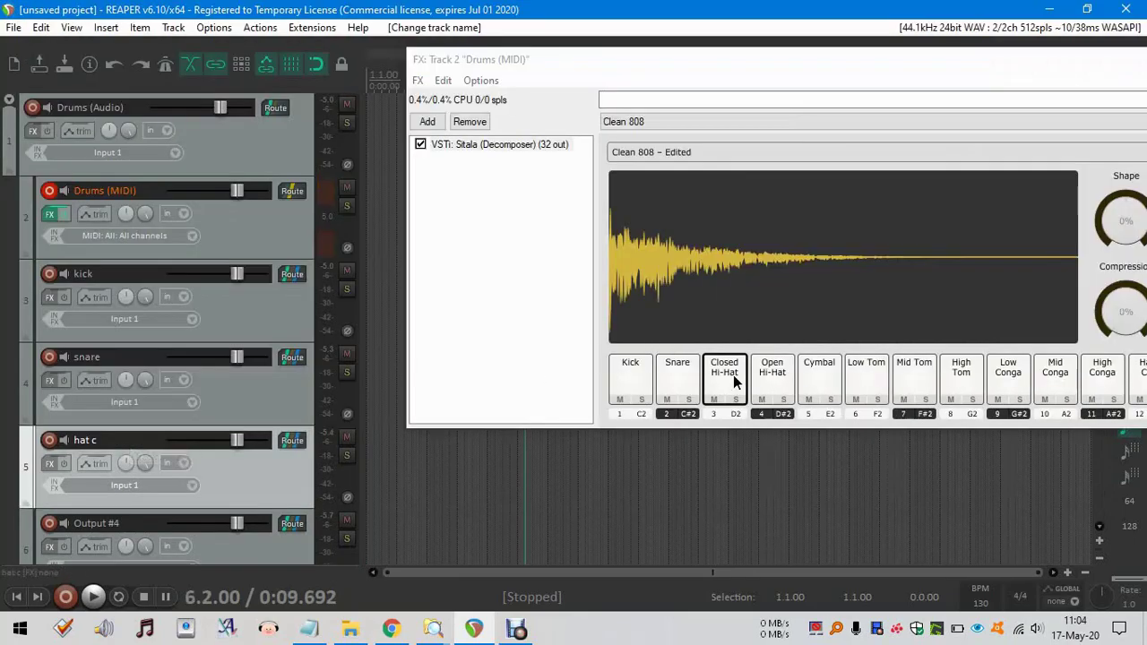
pyautogui.click(769, 376)
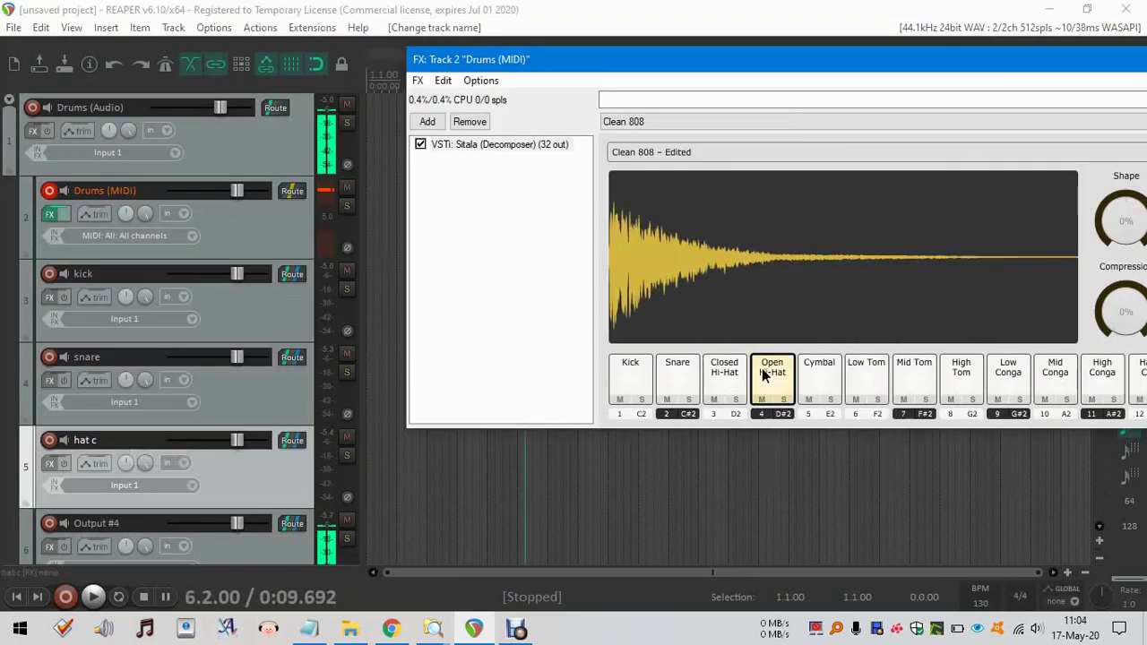
pyautogui.doubleClick(106, 525)
pyautogui.write('hat o')
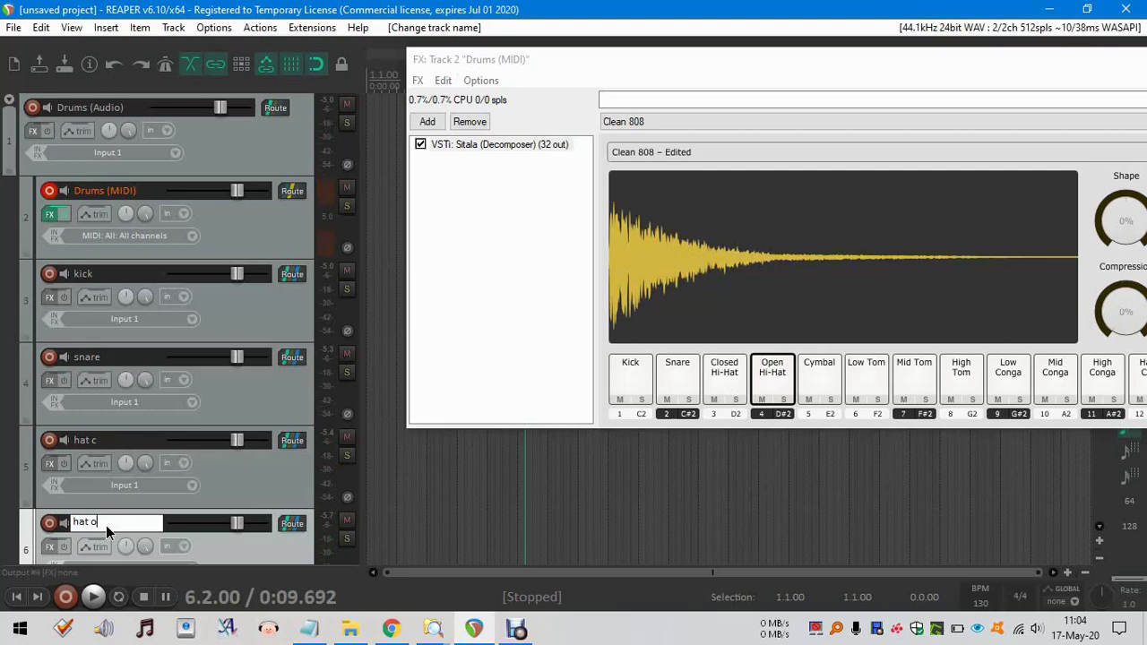
pyautogui.press('Return')
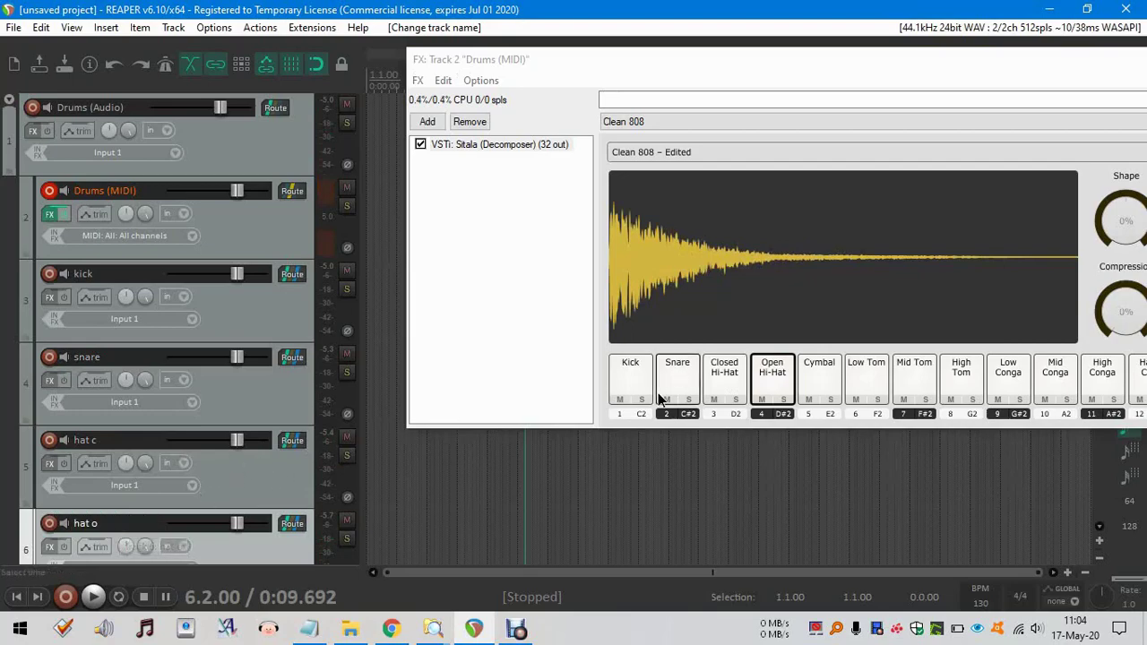
# Audition the Kick, Closed Hi-Hat and Snare pads to check their output tracks.
pyautogui.click(631, 372)
pyautogui.click(724, 375)
pyautogui.click(631, 374)
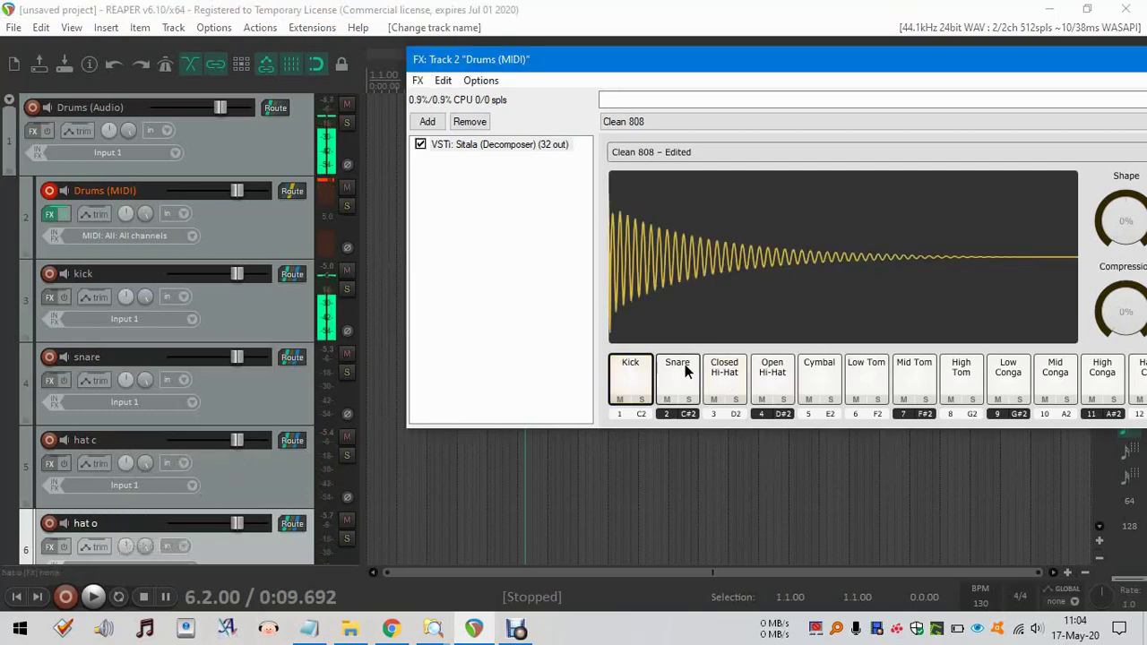